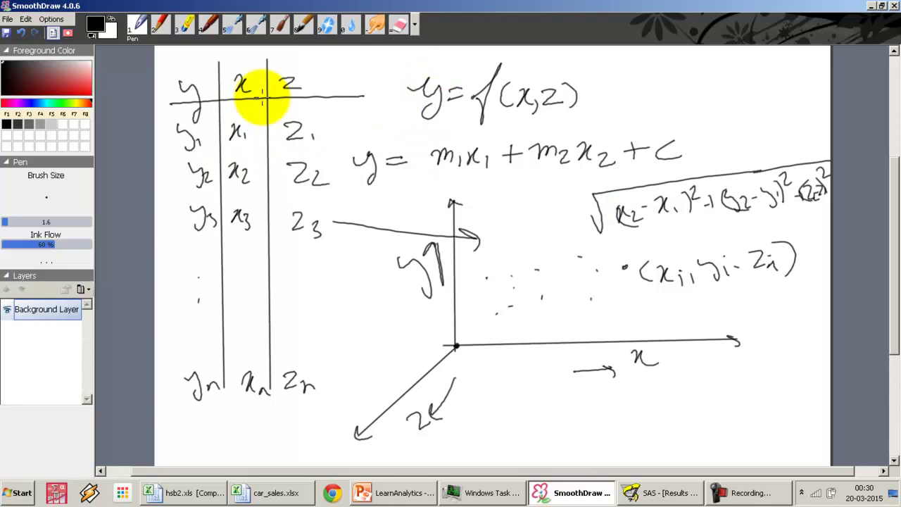
Step: Circle x1 and x2 in the equation y = m1x1 + m2x2 + c and write b above m1
mouse_move(481, 133)
left_mouse_down()
mouse_move(495, 162)
mouse_move(484, 134)
left_mouse_up()
mouse_move(597, 125)
left_mouse_down()
mouse_move(619, 124)
mouse_move(612, 130)
left_mouse_up()
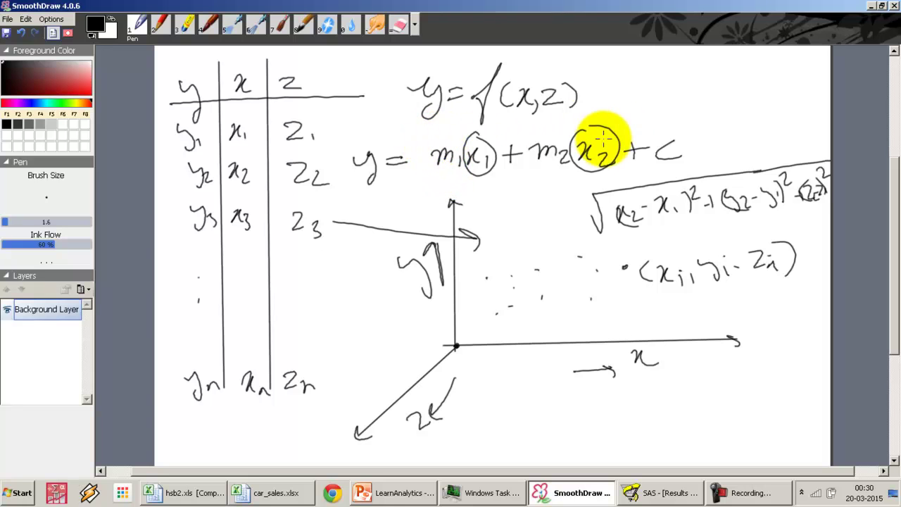
left_click_drag(440, 127, 454, 144)
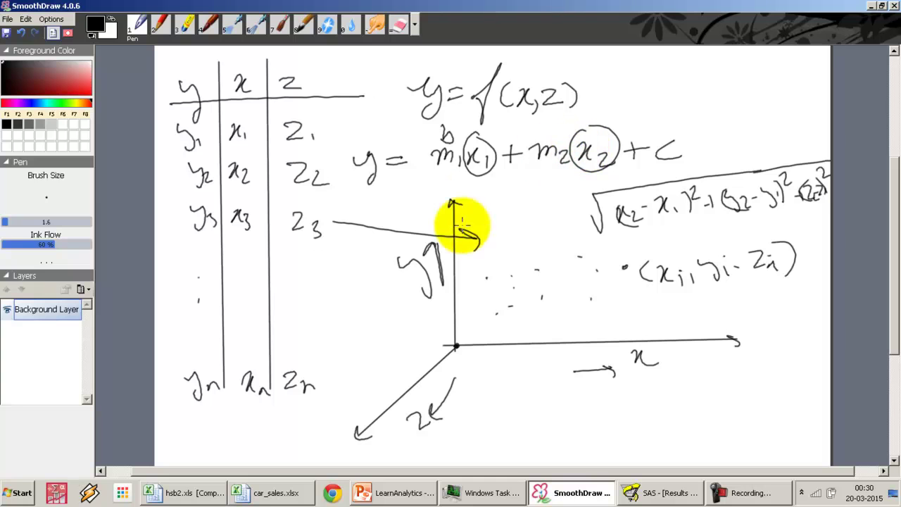
Step: Draw a line from the (xi, yi, zi) point across the y-axis, mark the crossing, and circle the x and z axis labels
left_click_drag(622, 264, 423, 331)
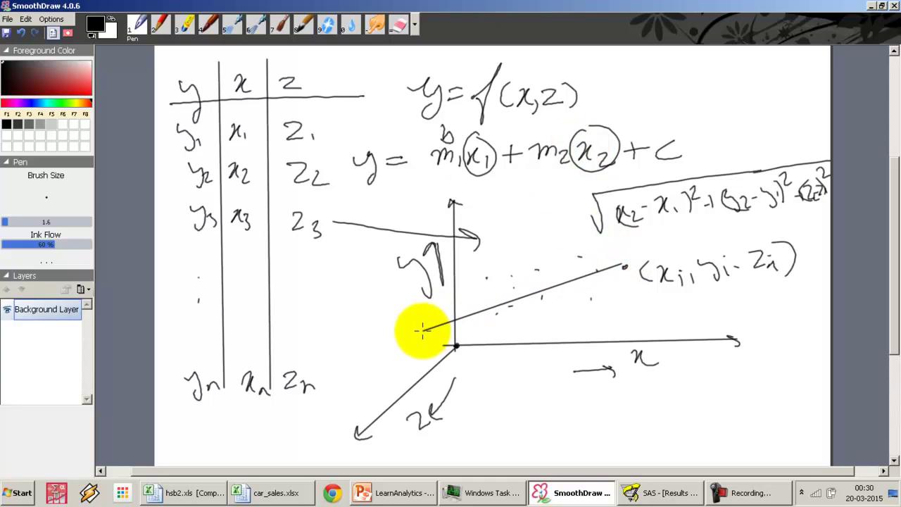
left_click(455, 320)
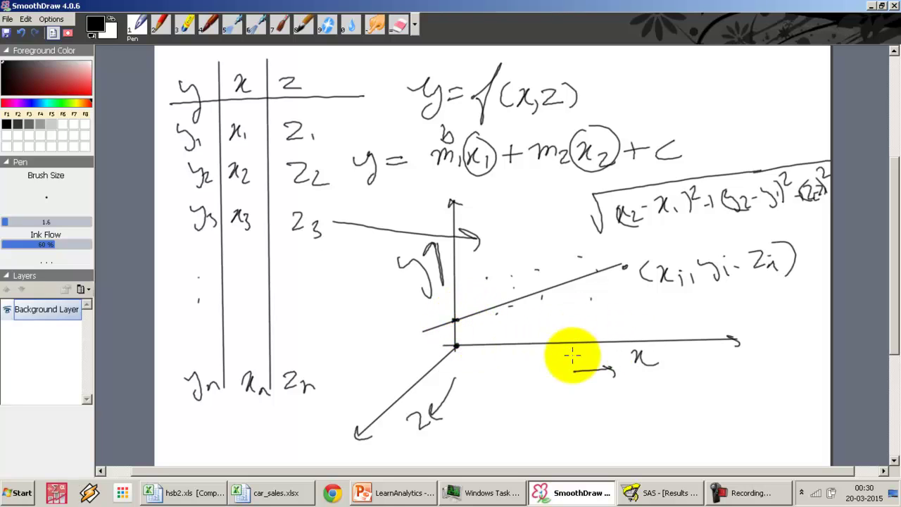
mouse_move(637, 339)
left_mouse_down()
mouse_move(631, 362)
mouse_move(643, 338)
left_mouse_up()
mouse_move(435, 403)
left_mouse_down()
mouse_move(414, 422)
mouse_move(455, 378)
left_mouse_up()
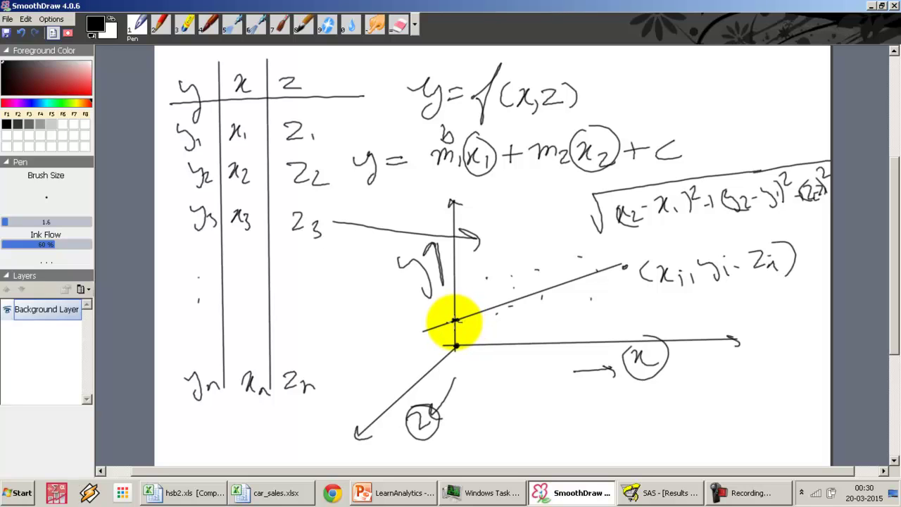
Step: Mark the line's intercept height as c and write the general equation y = m1x1 + m2x2 + - - mnxn + c below the axes
left_click_drag(466, 323, 471, 339)
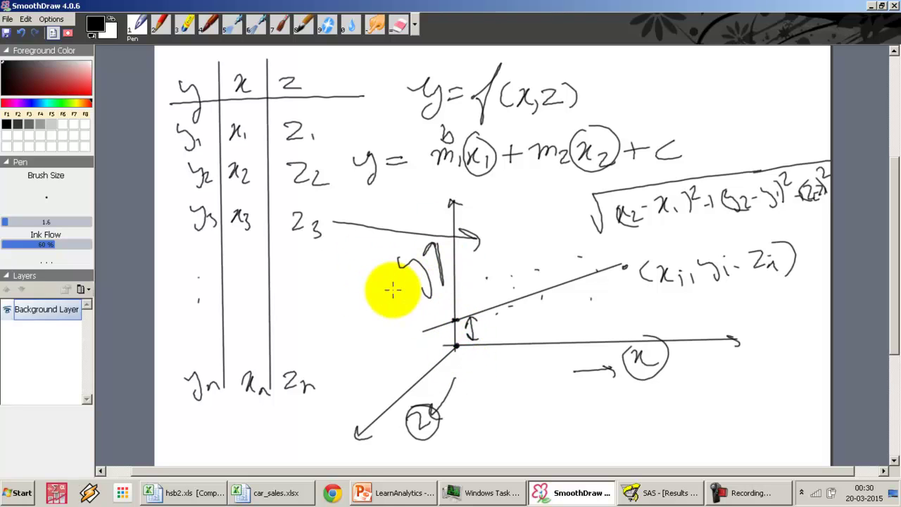
mouse_move(483, 322)
left_mouse_down()
mouse_move(496, 331)
mouse_move(489, 325)
left_mouse_up()
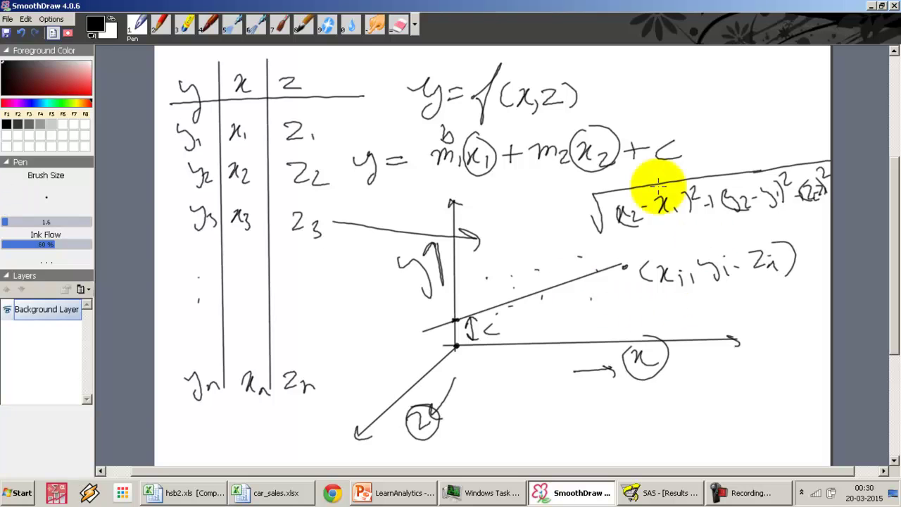
mouse_move(478, 416)
left_mouse_down()
mouse_move(499, 417)
mouse_move(505, 426)
mouse_move(510, 417)
mouse_move(538, 423)
mouse_move(530, 415)
mouse_move(565, 414)
mouse_move(589, 425)
mouse_move(611, 416)
mouse_move(625, 427)
mouse_move(629, 413)
mouse_move(652, 430)
mouse_move(674, 413)
mouse_move(752, 404)
mouse_move(769, 413)
mouse_move(786, 407)
mouse_move(782, 397)
mouse_move(784, 407)
mouse_move(825, 409)
left_mouse_up()
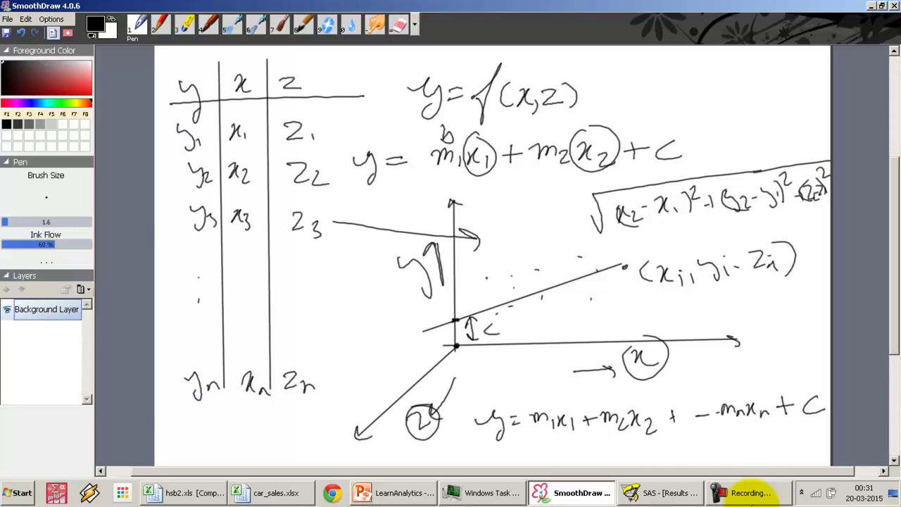
left_click(750, 501)
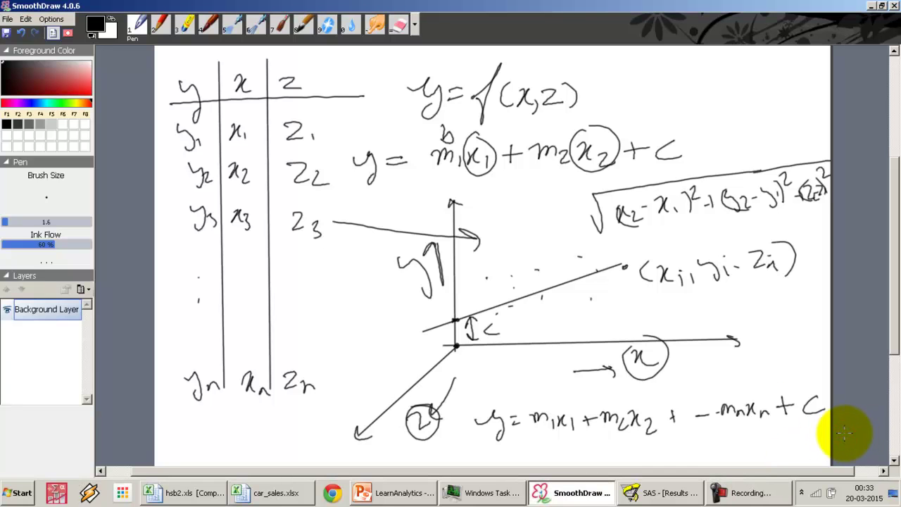
Step: Switch to the LearnAnalytics presentation in PowerPoint and go back to the Assumptions of OLS Regression slide
left_click(400, 496)
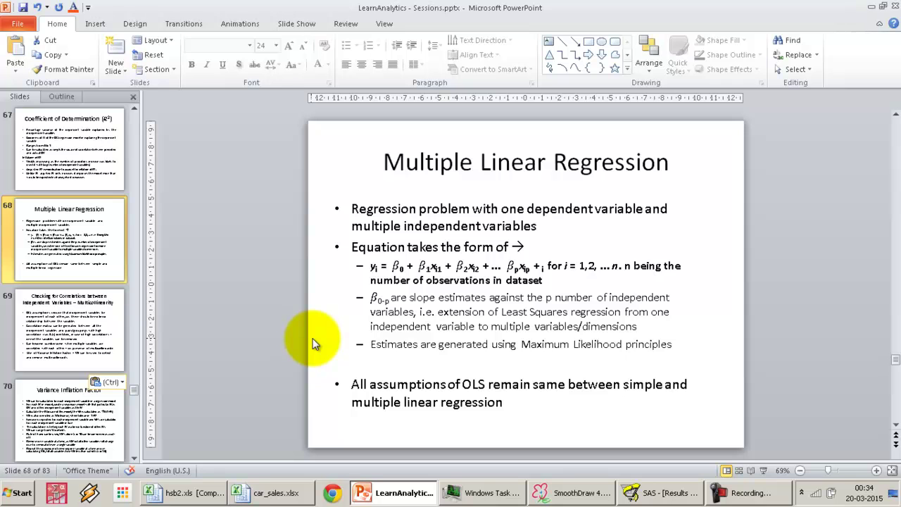
scroll(312, 338, "up", 2)
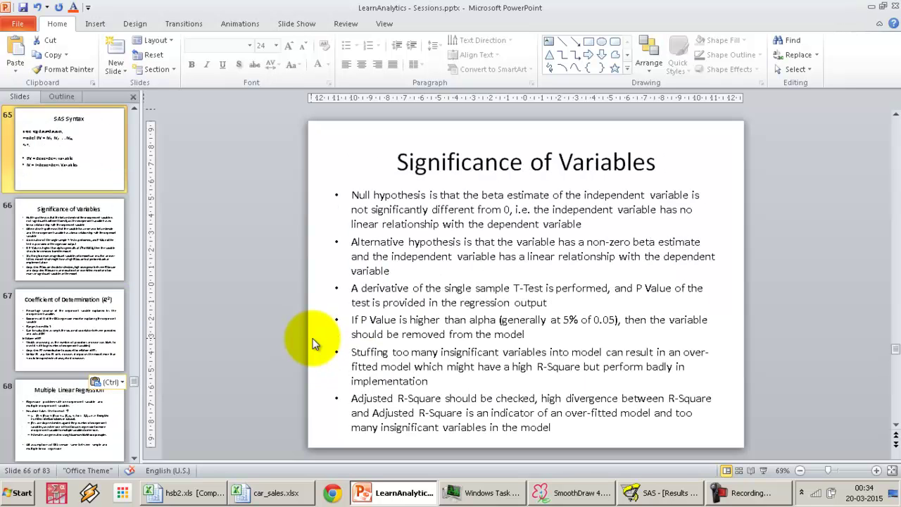
scroll(312, 338, "up", 1)
scroll(312, 338, "up", 1)
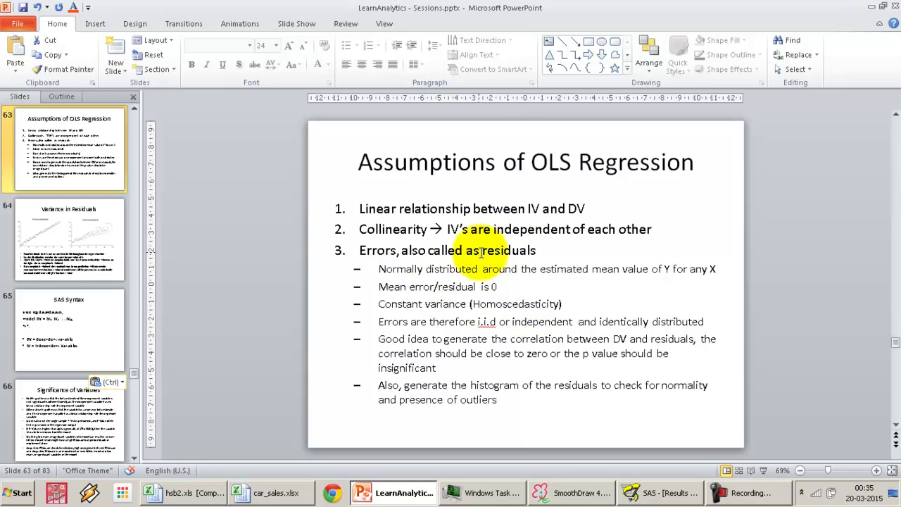
Step: Switch to SmoothDraw and add the error term + e below the end of the general equation
left_click(577, 495)
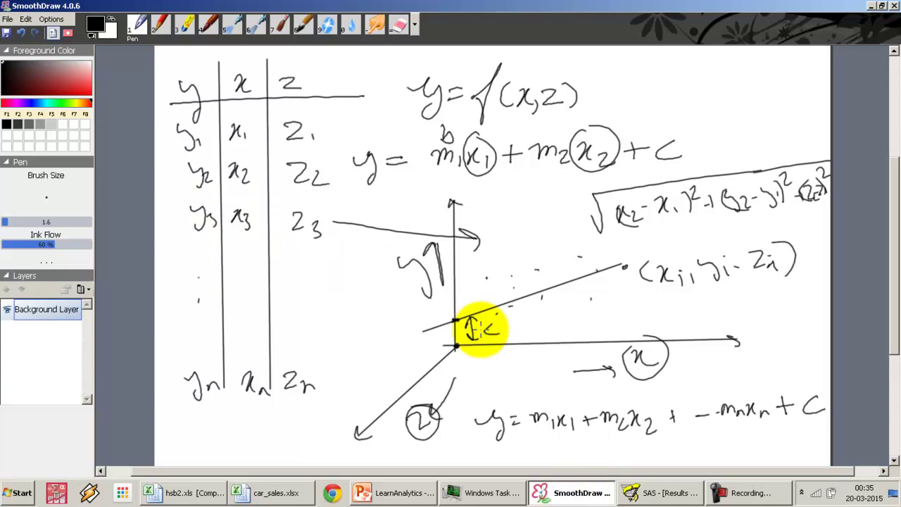
left_click_drag(749, 440, 767, 440)
mouse_move(759, 432)
left_mouse_down()
mouse_move(757, 447)
mouse_move(784, 441)
left_mouse_up()
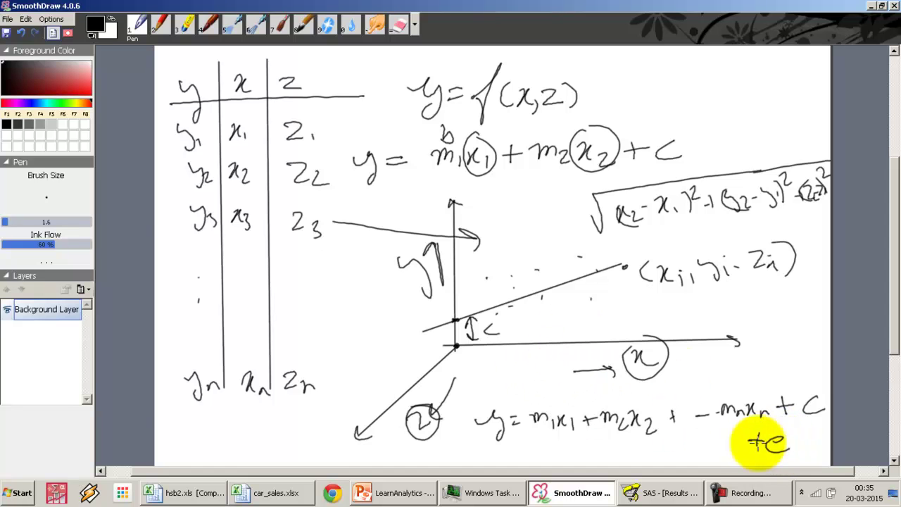
Step: Return to the PowerPoint presentation and go forward to the Multiple Linear Regression slide
key("alt+Tab")
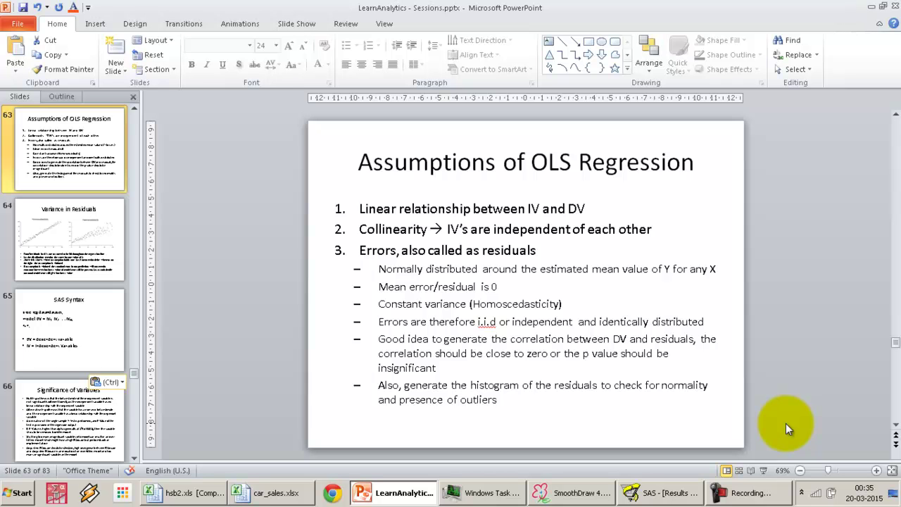
scroll(786, 423, "down", 4)
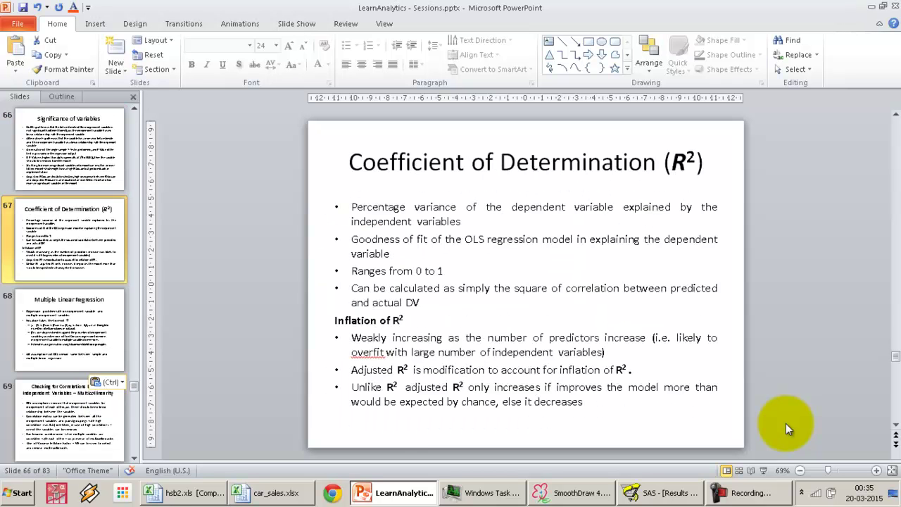
scroll(786, 423, "down", 4)
scroll(786, 423, "up", 3)
scroll(786, 423, "down", 1)
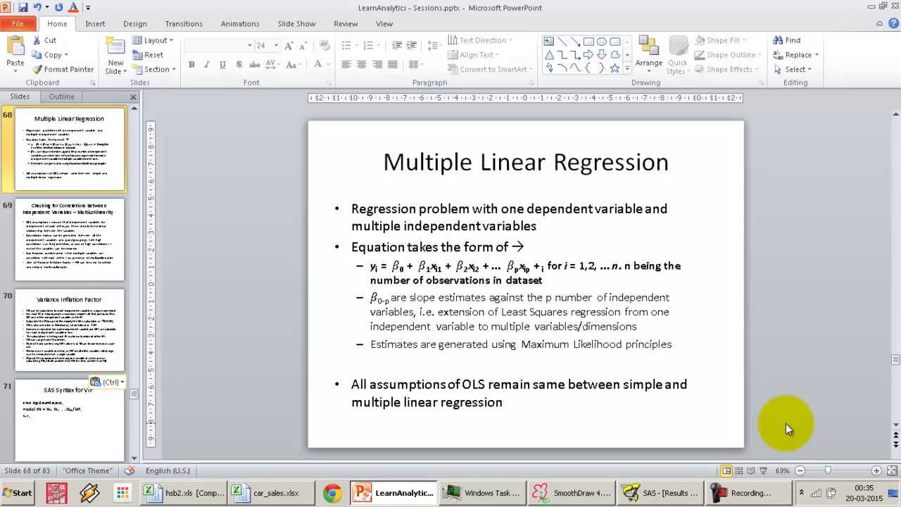
Step: Switch to SAS and review the math on science program and the R-Square in its regression output
left_click(673, 498)
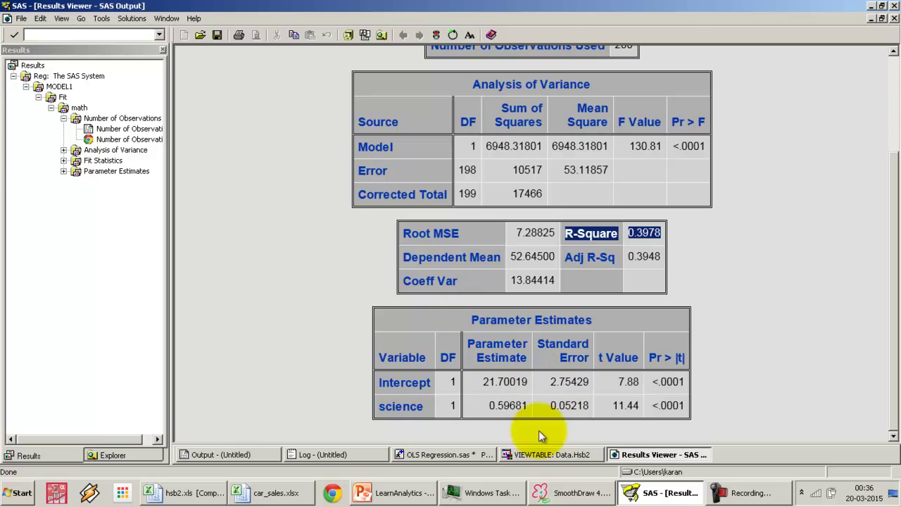
left_click(447, 454)
left_click(238, 158)
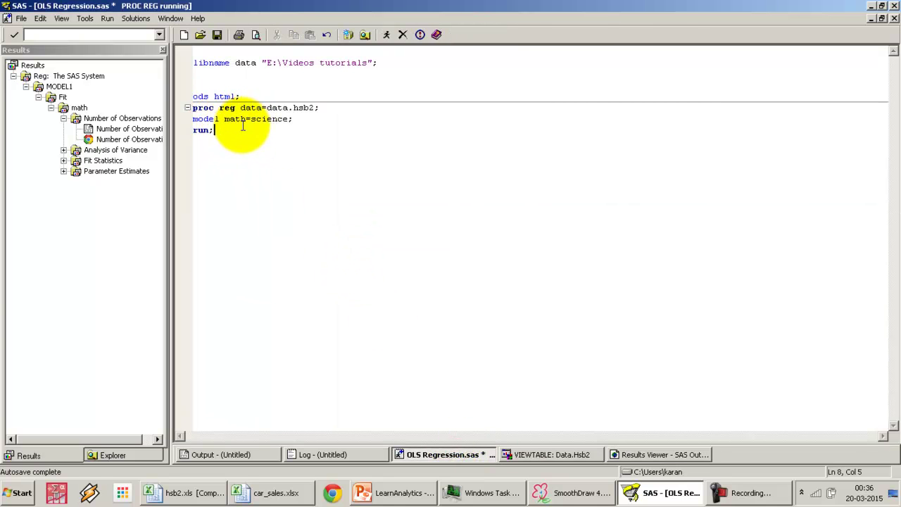
left_click(669, 454)
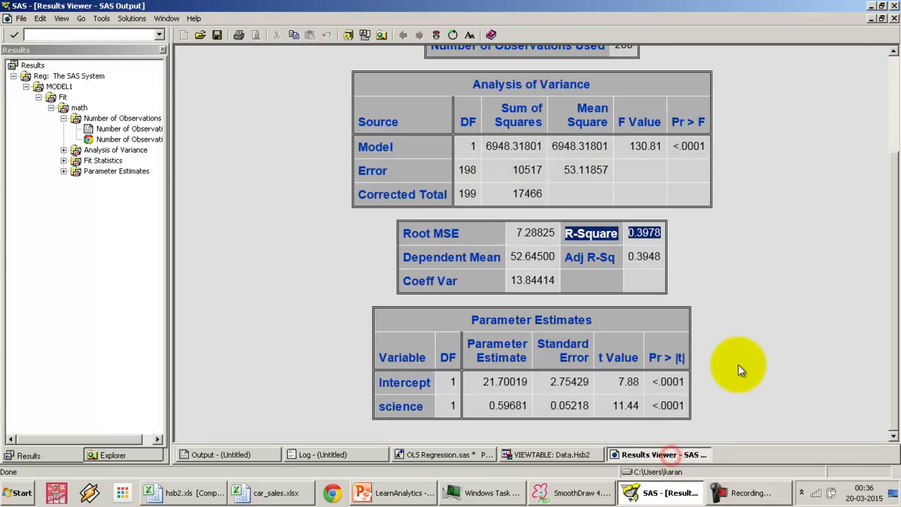
left_click_drag(661, 232, 642, 232)
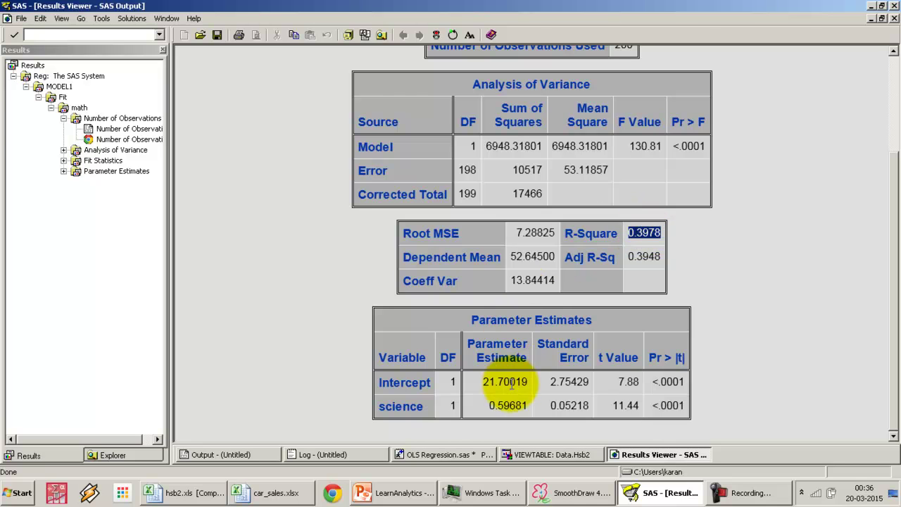
Step: Duplicate the ods html and proc reg block at the end of the OLS Regression.sas program
left_click(451, 454)
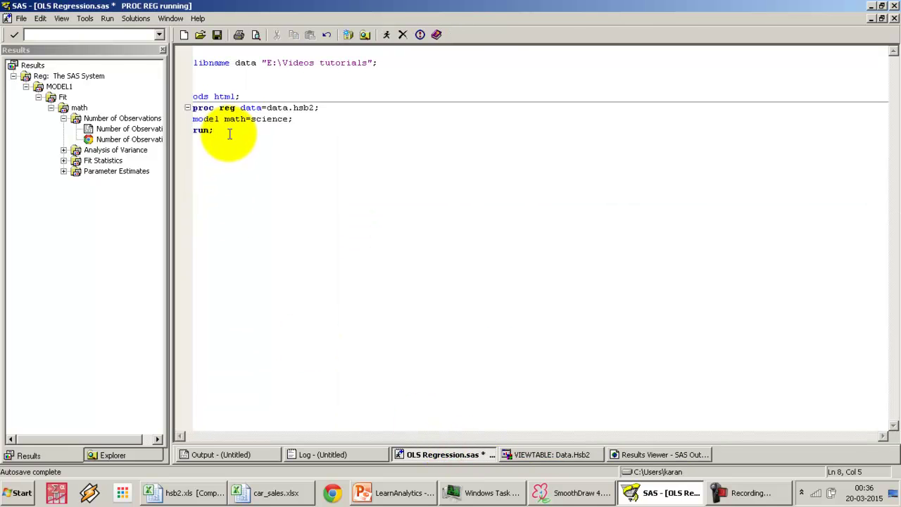
left_click_drag(228, 133, 193, 97)
key("ctrl+c")
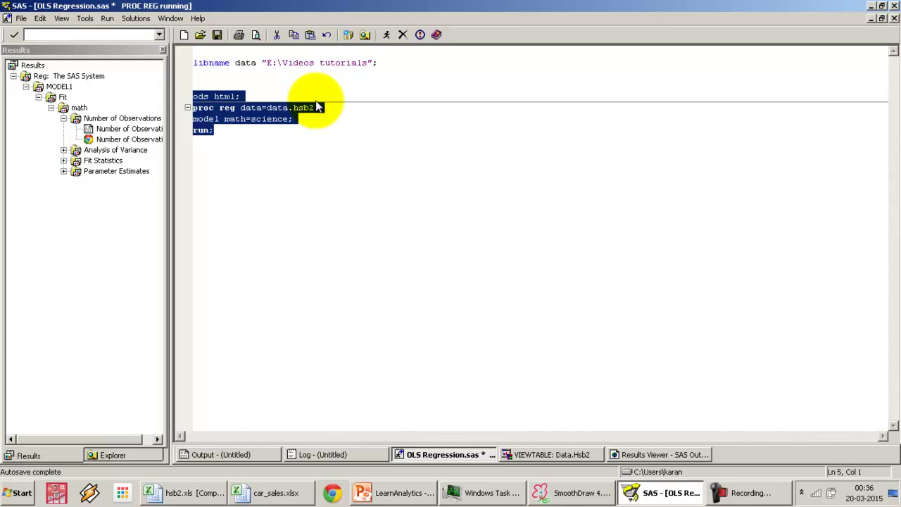
key("ctrl+End")
key("Return")
key("ctrl+v")
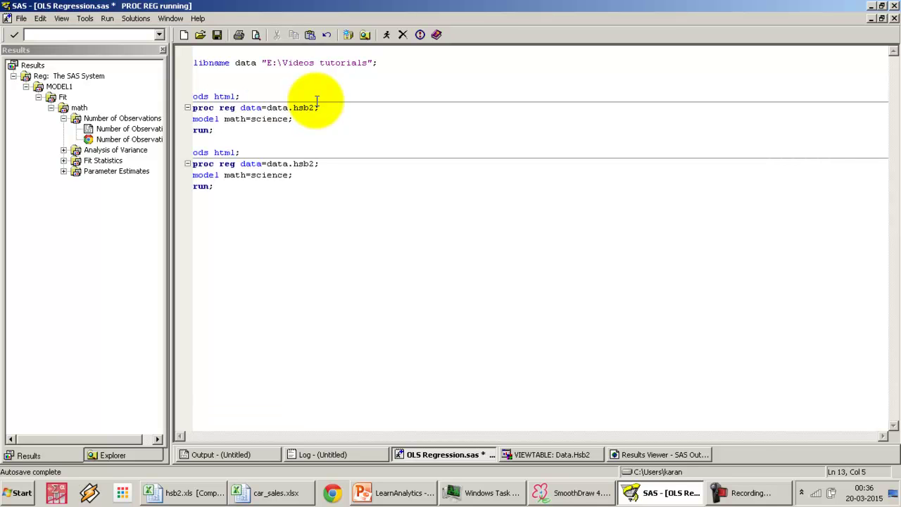
Step: Check the SAS Syntax slide for listing several independent variables and look up the available columns in the Data.Hsb2 table
left_click(288, 178)
key("alt+Tab")
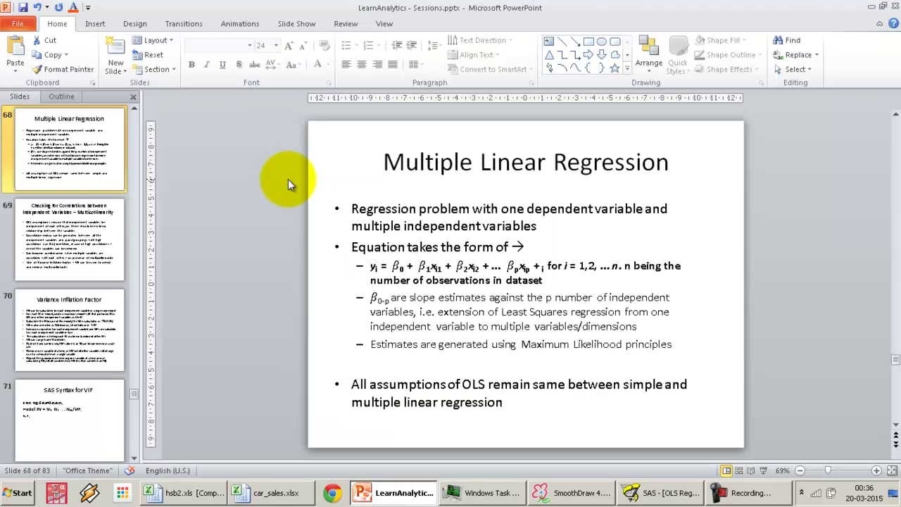
scroll(288, 179, "up", 3)
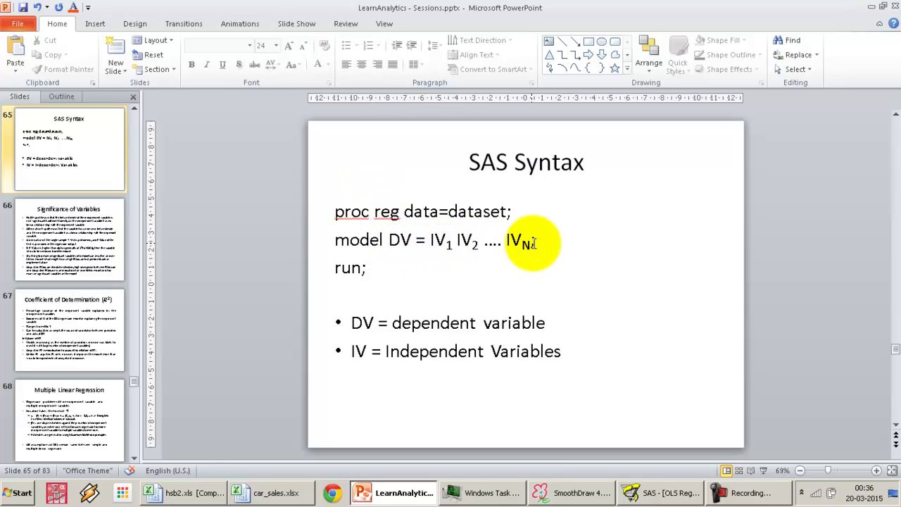
key("alt+Tab")
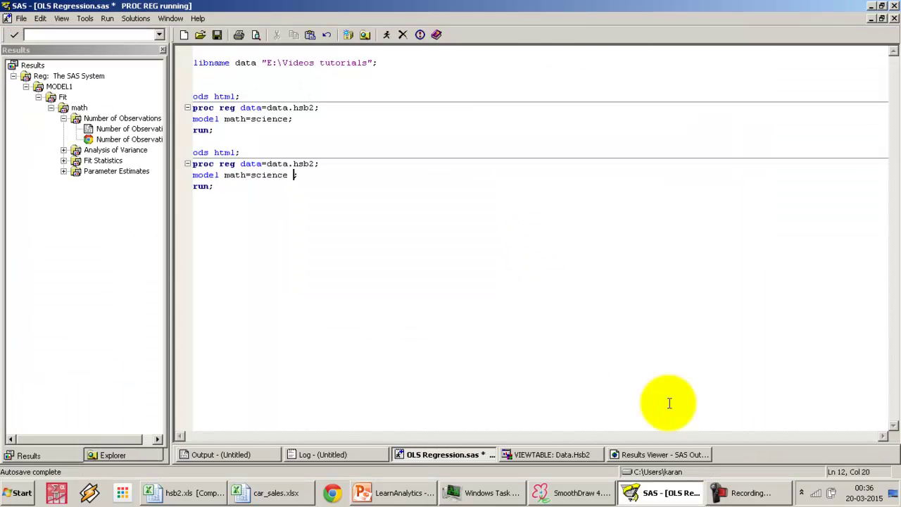
left_click(571, 448)
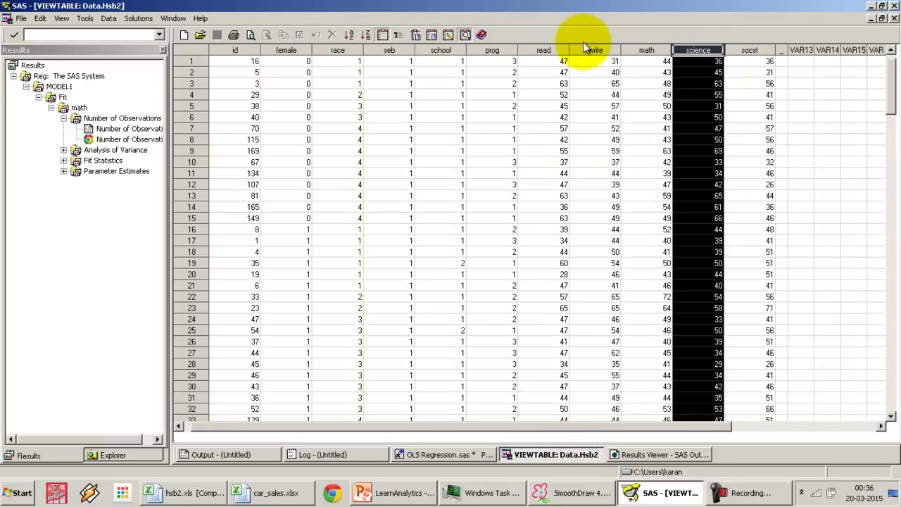
left_click(450, 452)
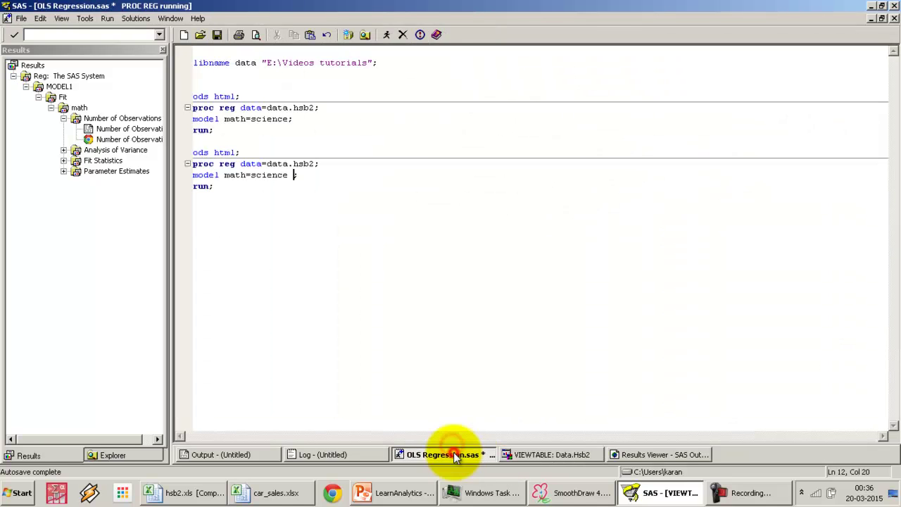
Step: Add read after science in the copied model statement and run the copied regression block
type("radj")
key("BackSpace")
key("BackSpace")
key("BackSpace")
key("BackSpace")
type("read")
key("Down")
key("shift+Up")
key("shift+Up")
key("shift+Up")
key("shift+Up")
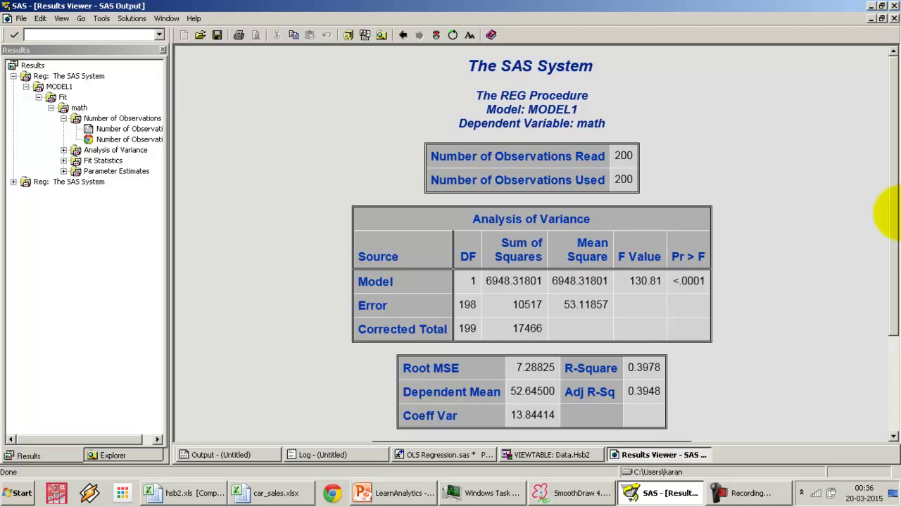
Step: Open the second regression's HTML output from the results tree and highlight the model and error sums of squares
scroll(892, 204, "down", 3)
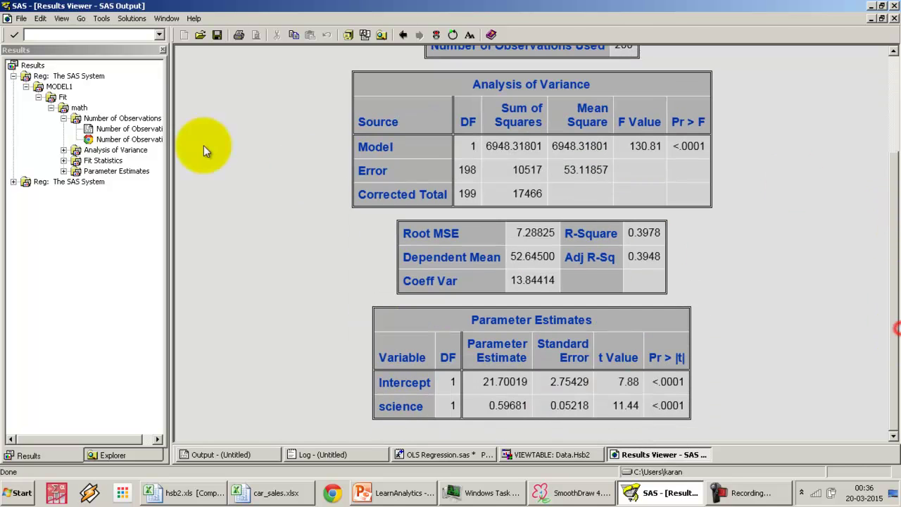
left_click(13, 181)
left_click(26, 193)
left_click(38, 203)
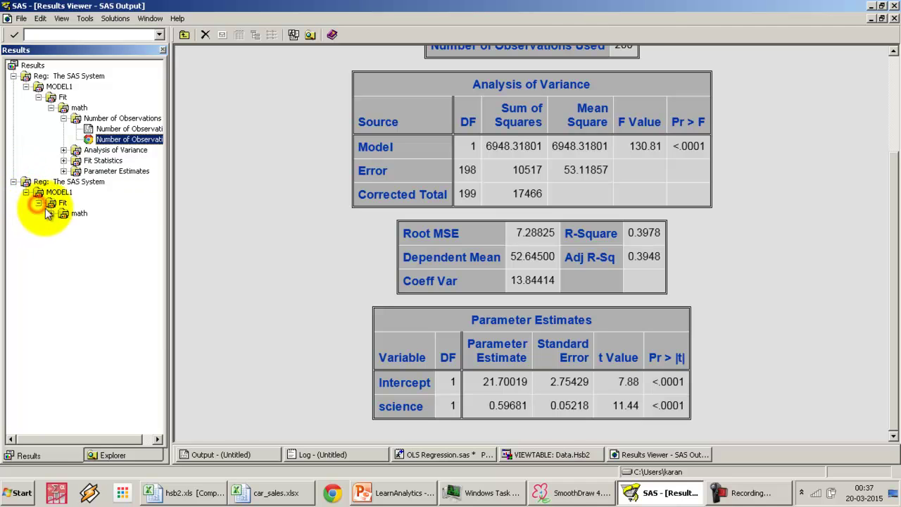
left_click(50, 214)
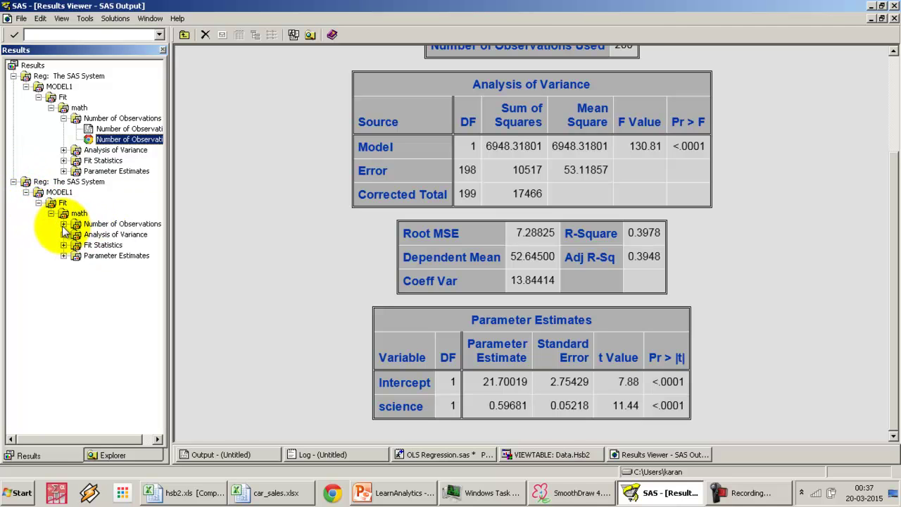
left_click(64, 223)
left_click(111, 245)
double_click(112, 246)
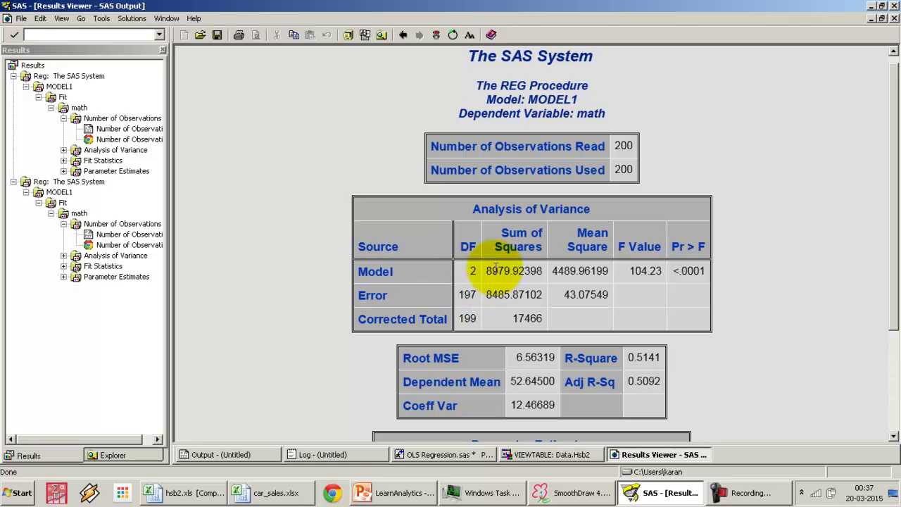
left_click_drag(487, 270, 520, 297)
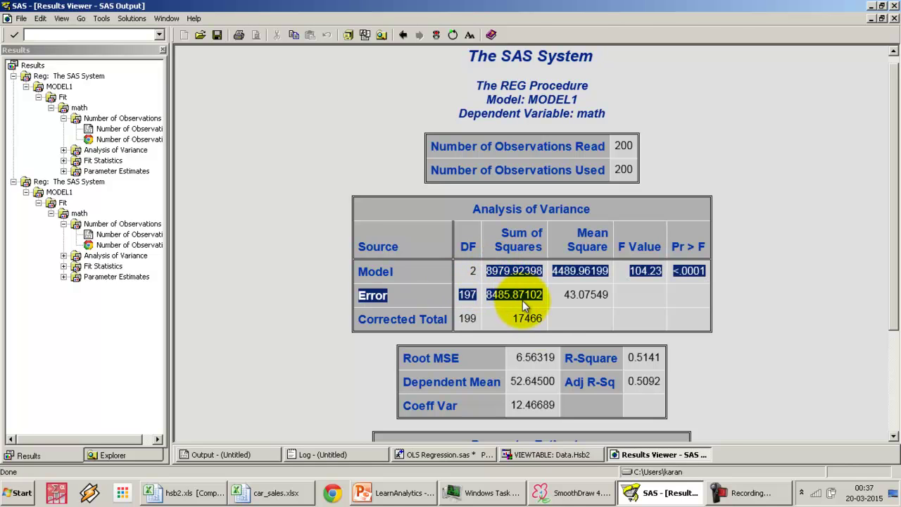
Step: Highlight the corrected total, model and error sums of squares and the R-Square value in the regression output
left_click(534, 296)
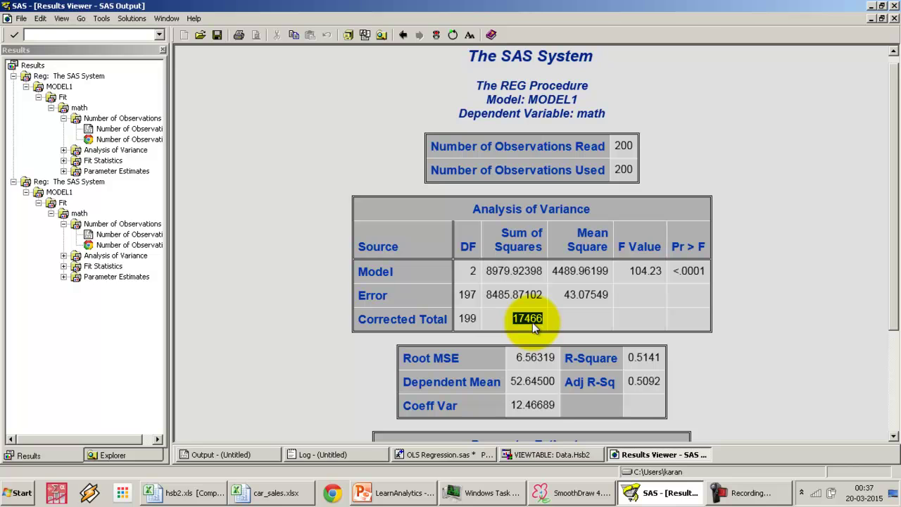
double_click(505, 272)
left_click_drag(487, 295, 507, 300)
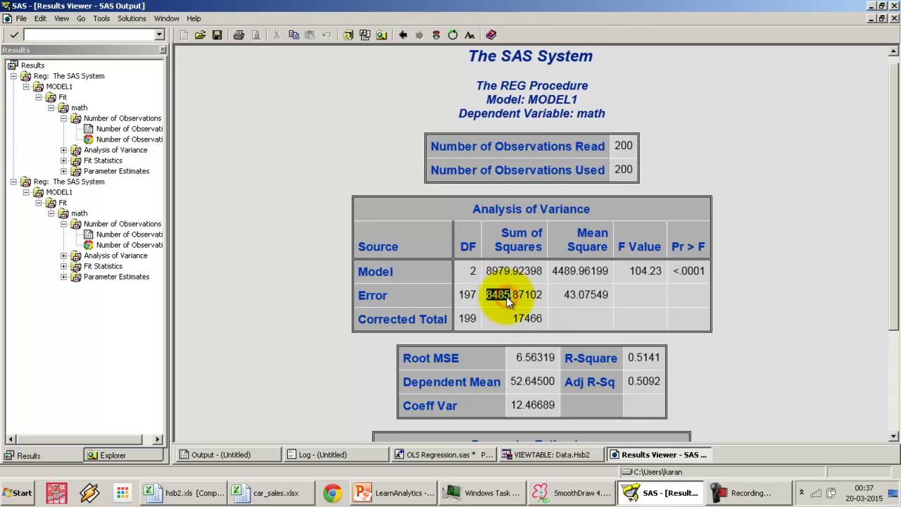
double_click(648, 359)
left_click(647, 357)
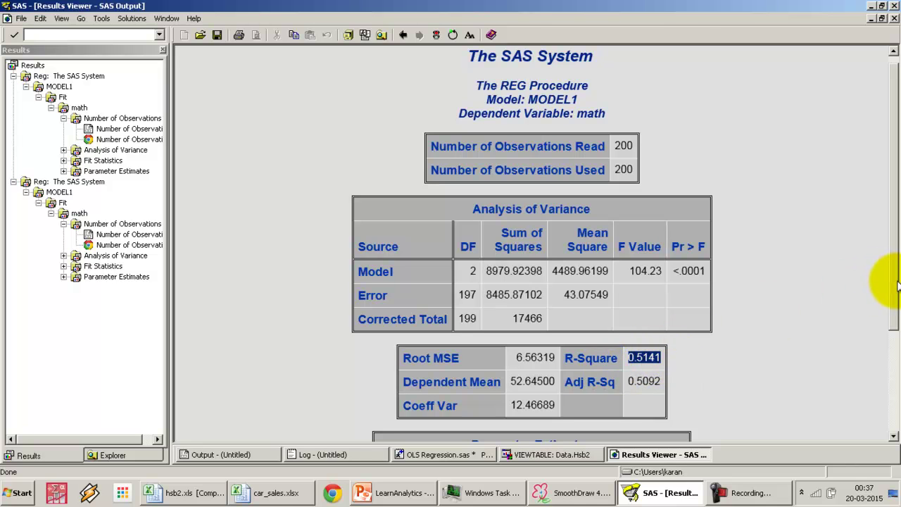
left_click(746, 497)
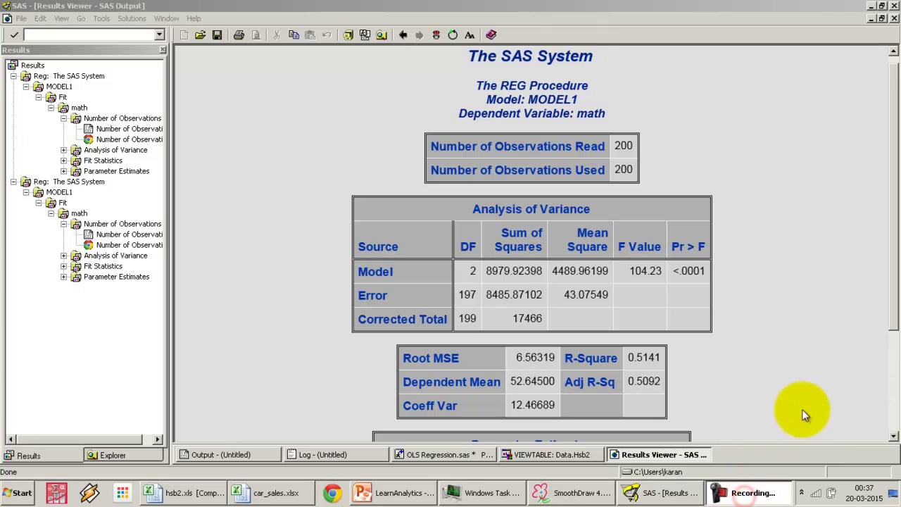
left_click(833, 423)
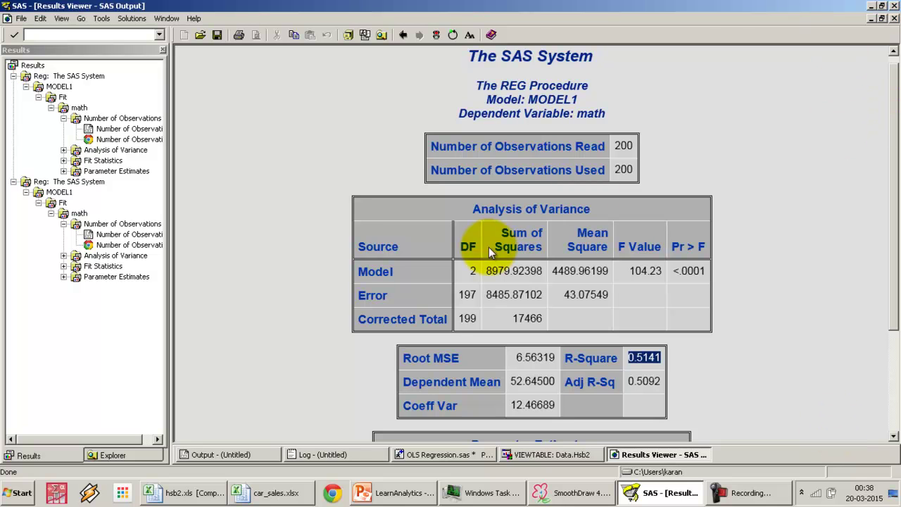
Step: Highlight the Pr > F value of the model row and look over the Parameter Estimates table for the individual variables
double_click(693, 272)
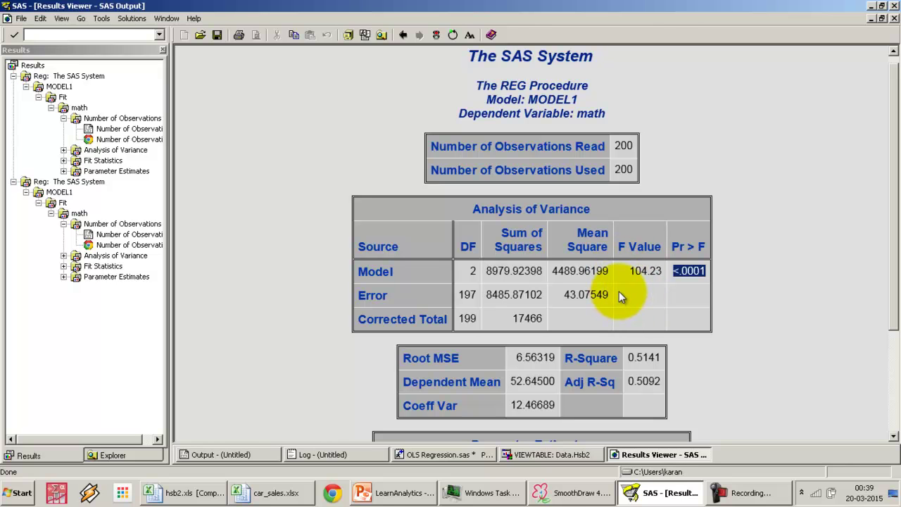
scroll(619, 291, "down", 4)
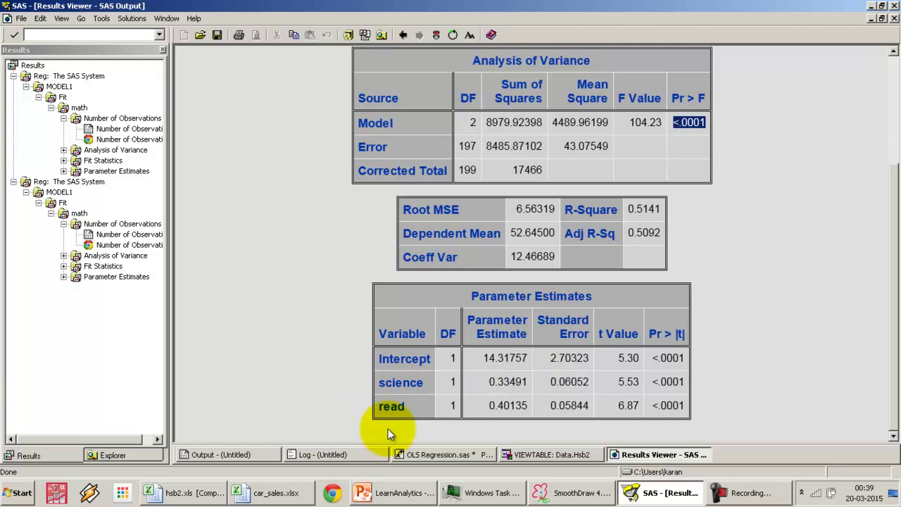
scroll(396, 258, "up", 4)
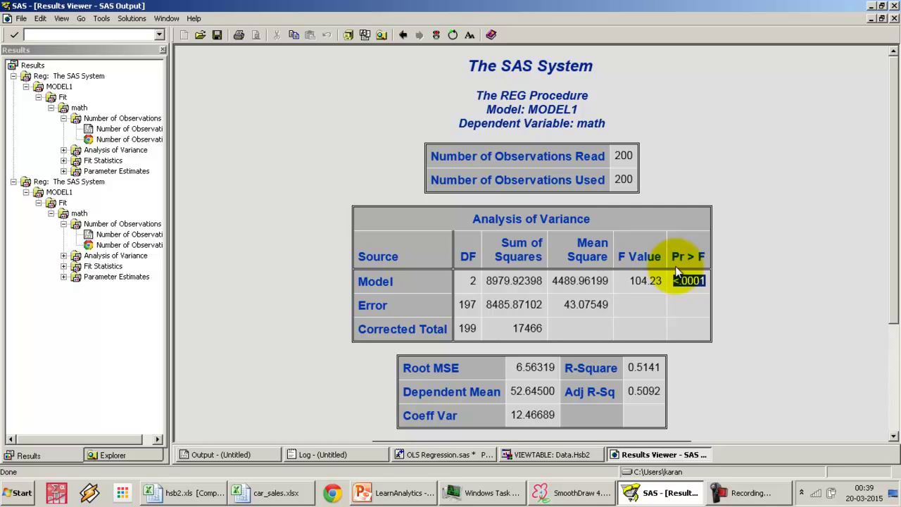
scroll(676, 271, "down", 3)
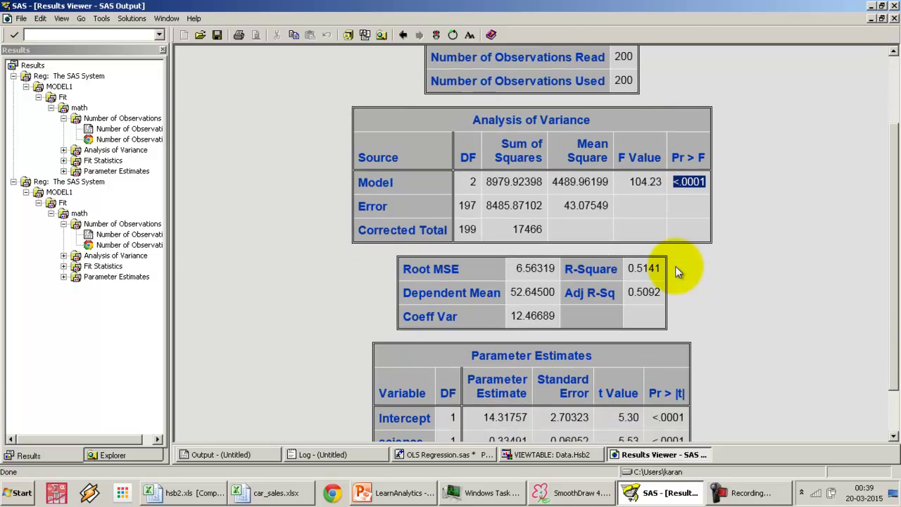
Step: Highlight the model and corrected total sums of squares, the R-Square and the Root MSE to compare them
left_click_drag(487, 182, 510, 181)
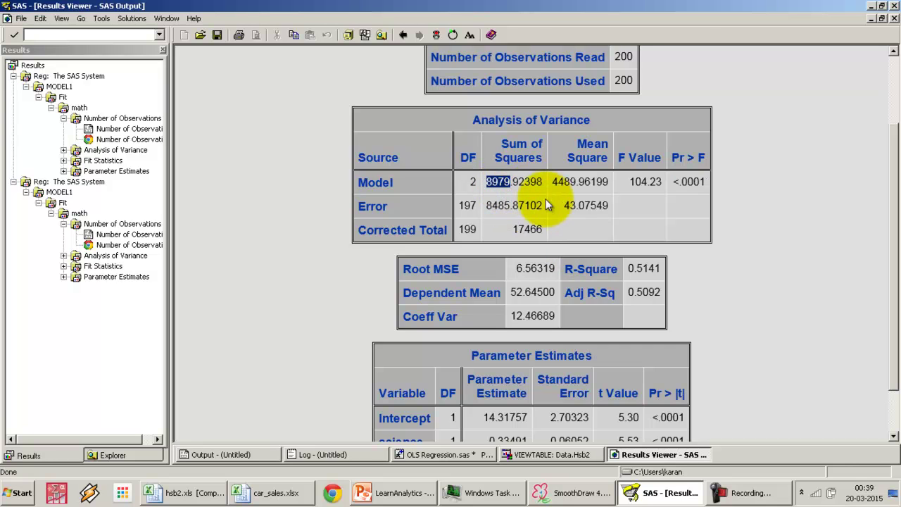
double_click(505, 182)
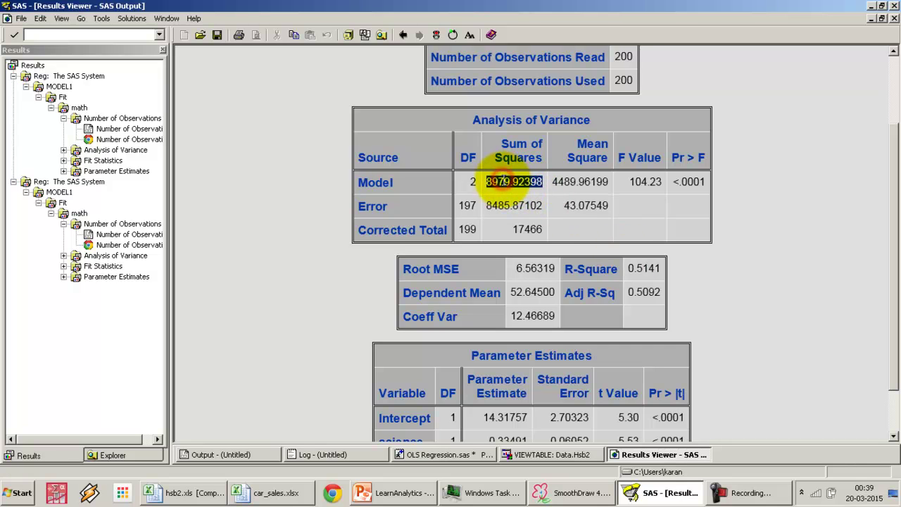
double_click(527, 231)
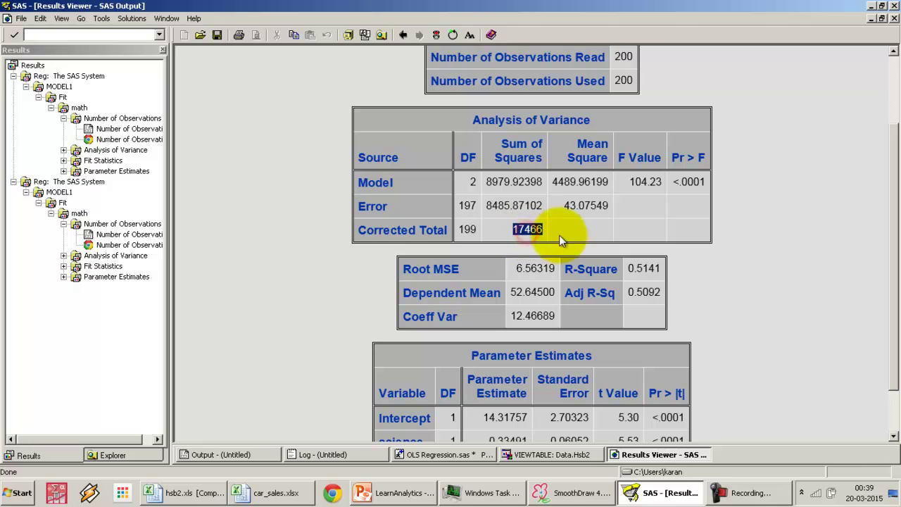
double_click(639, 268)
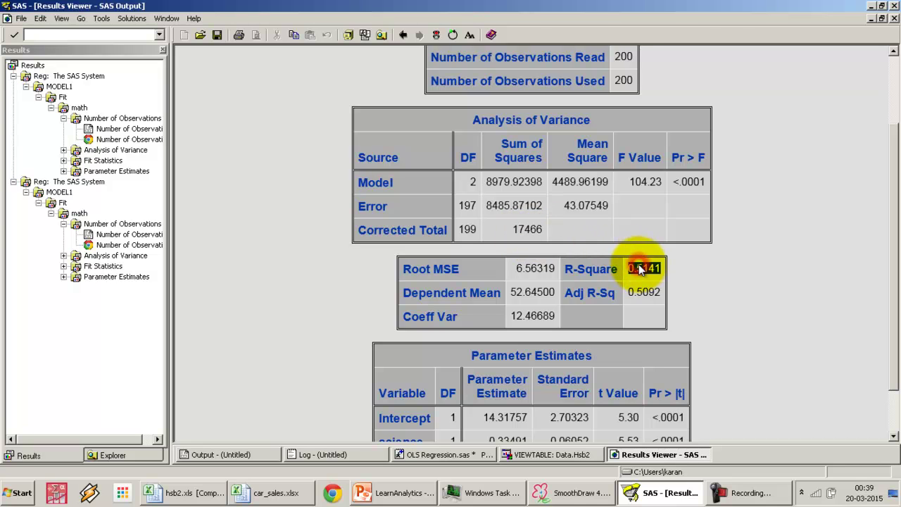
left_click(521, 269)
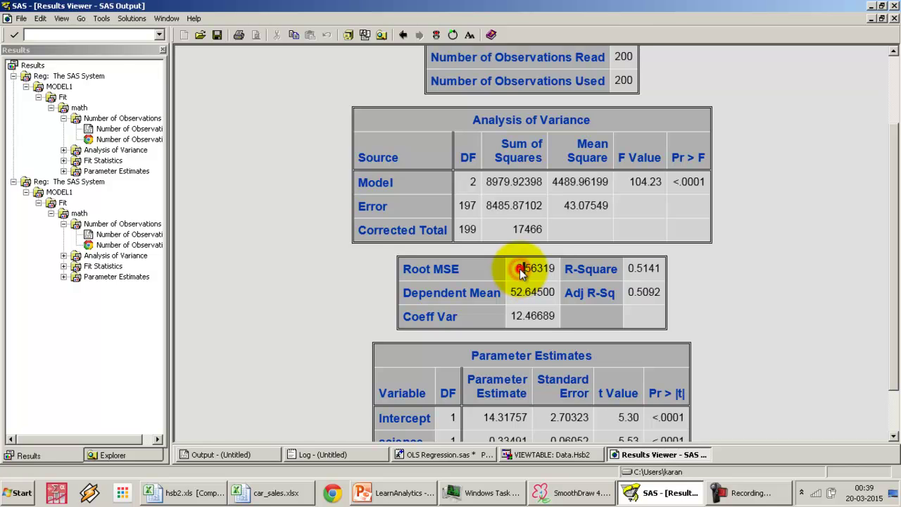
double_click(521, 270)
Step: Switch to the hsb2.xls workbook in Excel, examine its cells and return to the SAS output
left_click(194, 495)
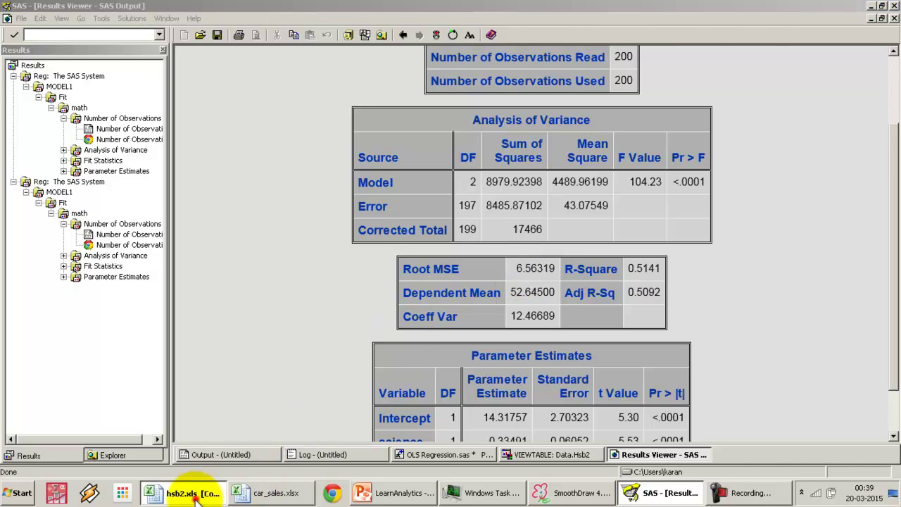
left_click(401, 193)
key("Up")
key("Up")
key("Up")
key("Up")
key("Up")
key("Up")
key("Right")
key("Right")
key("alt+Tab")
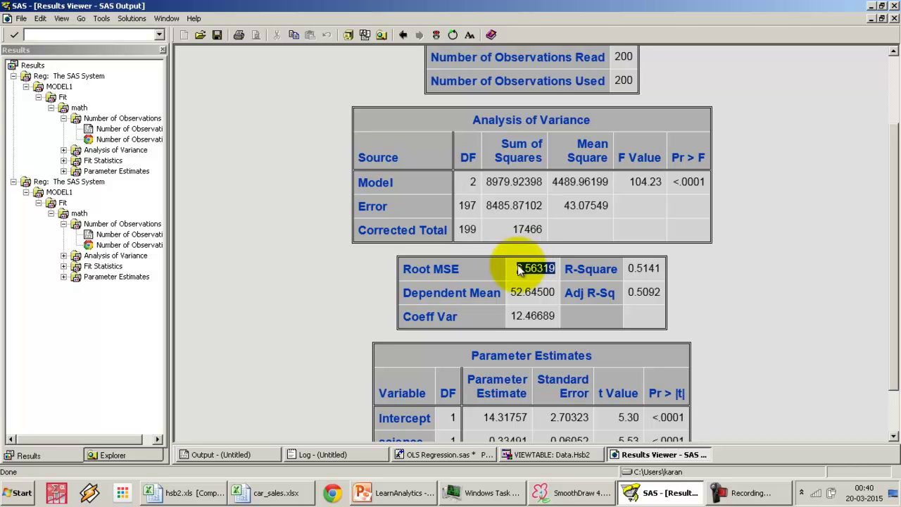
Step: Highlight the Coeff Var value and compare it with the Root MSE in the fit statistics table
double_click(514, 317)
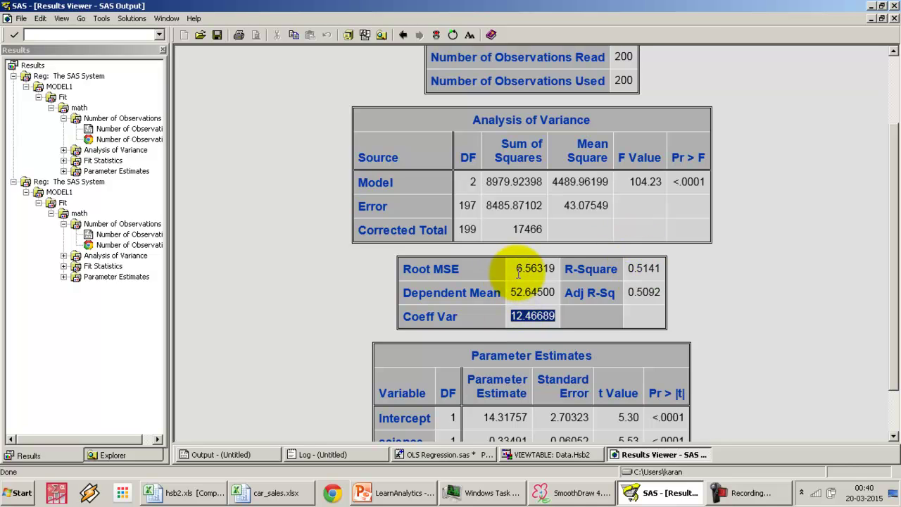
left_click(521, 272)
left_click_drag(520, 273, 526, 317)
double_click(526, 315)
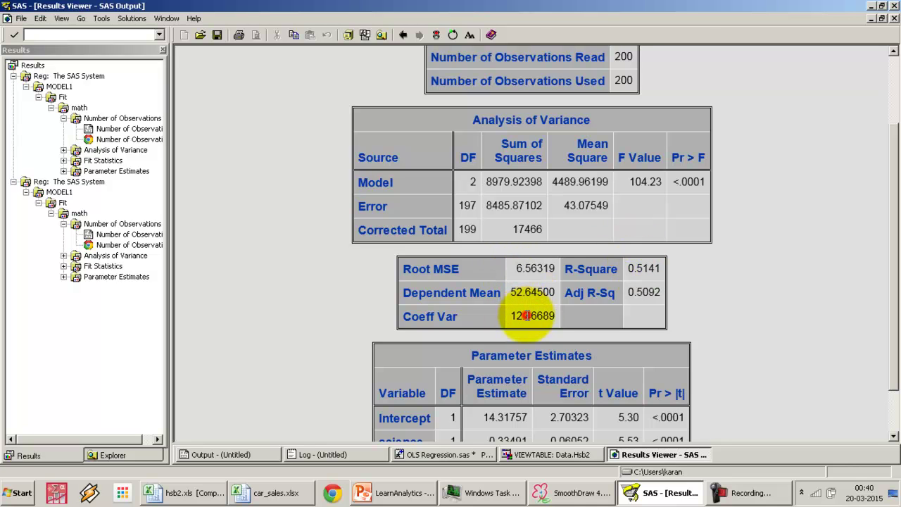
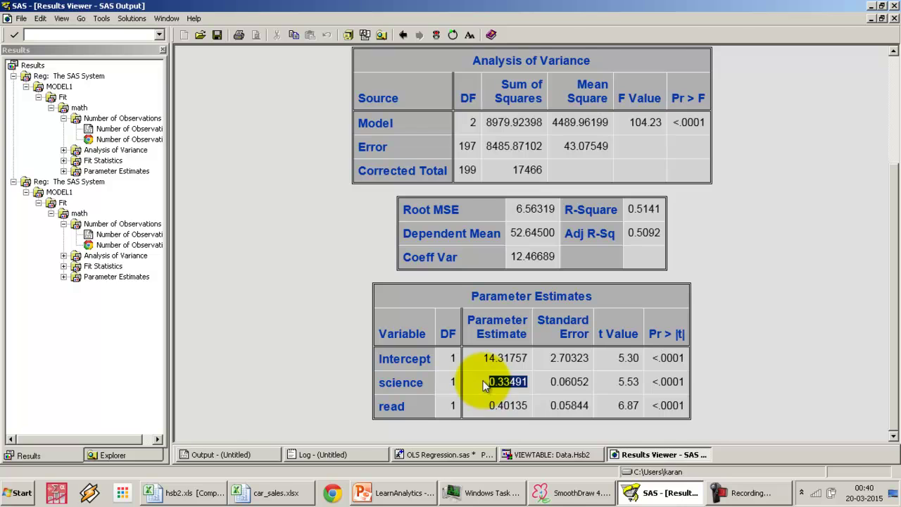
Step: Highlight the whole science row and the p-value of read in the Parameter Estimates table
left_click(667, 382)
left_click_drag(668, 383, 386, 382)
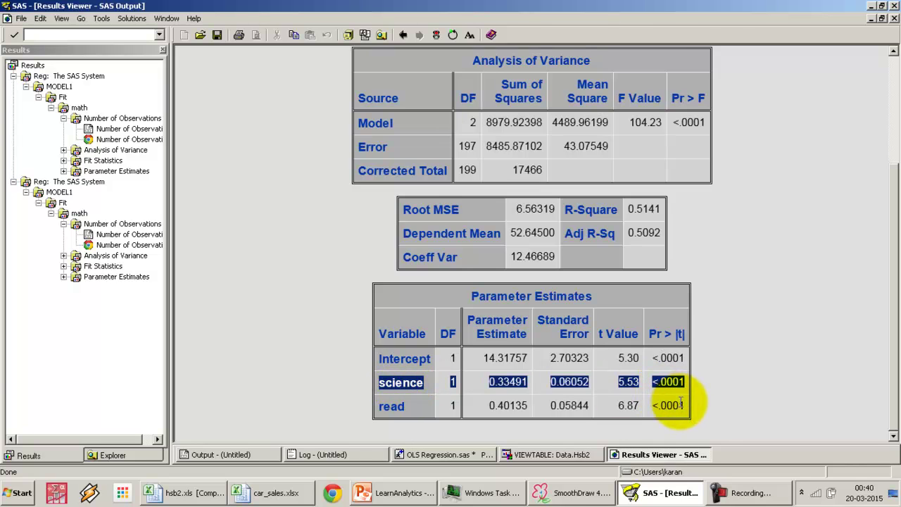
left_click_drag(668, 406, 681, 404)
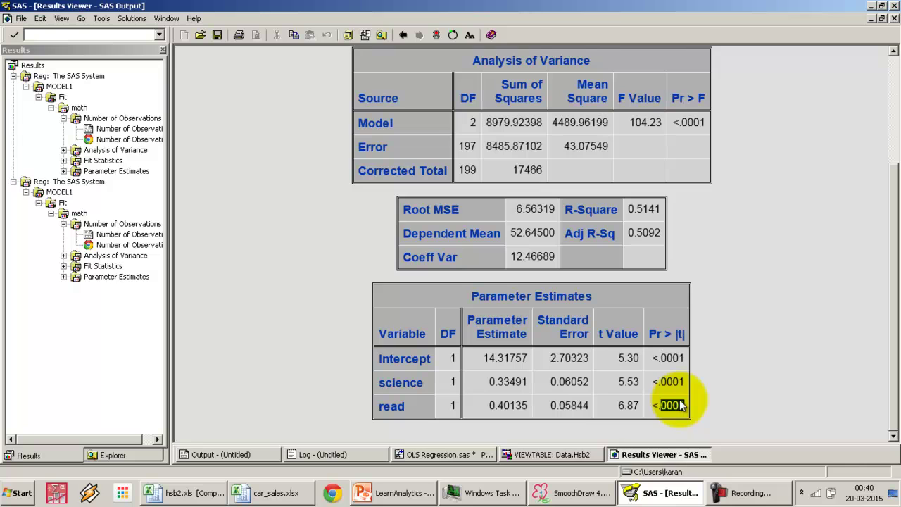
Step: Examine the parameter estimates and p-values of science and read, including the t value of science
double_click(510, 382)
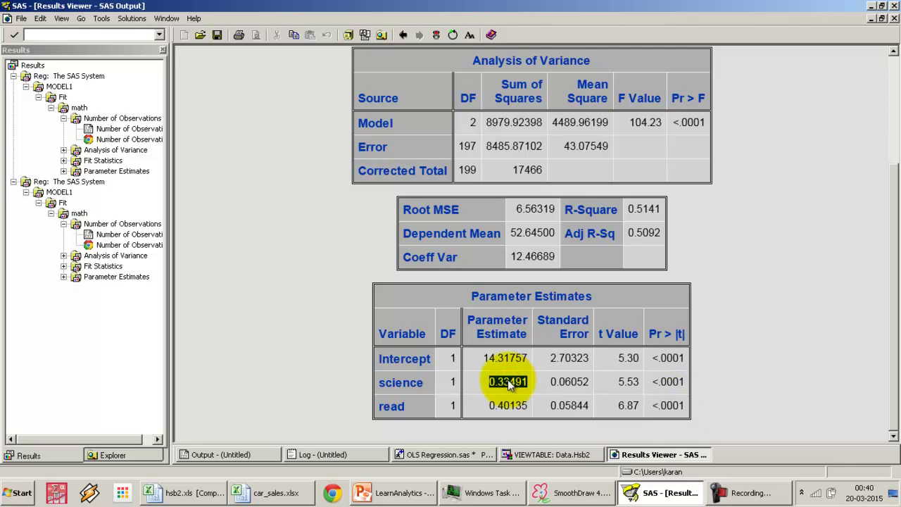
left_click(500, 382)
triple_click(500, 382)
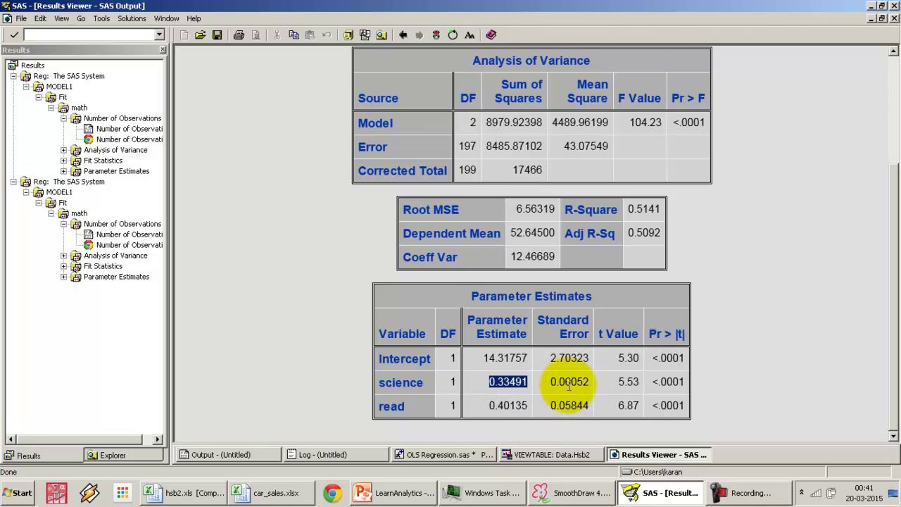
double_click(628, 382)
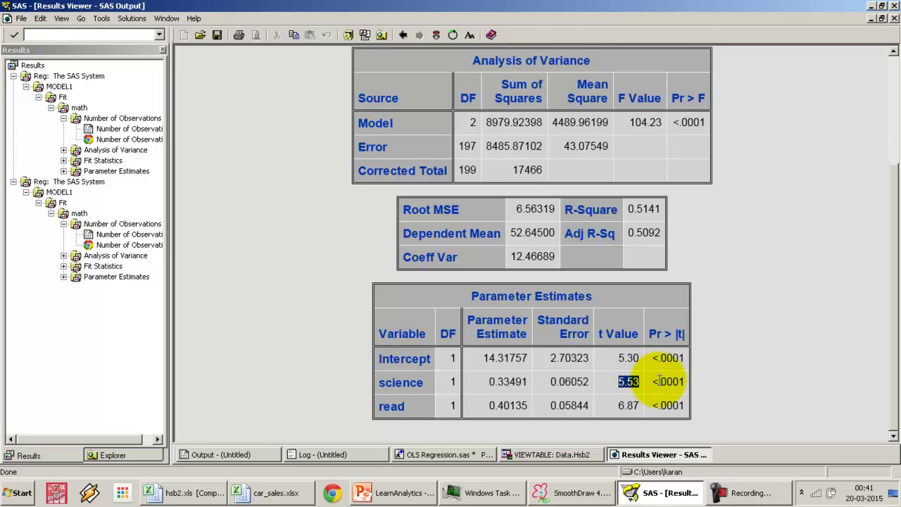
double_click(659, 382)
double_click(410, 383)
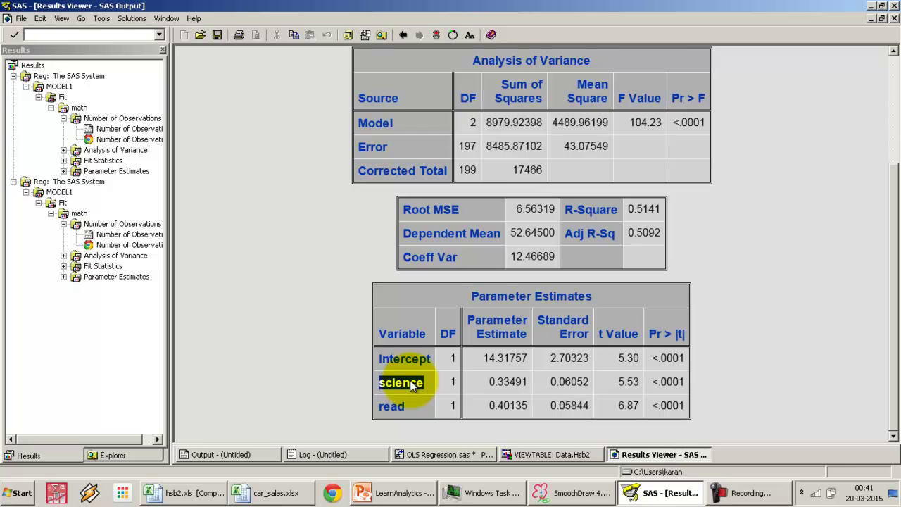
double_click(499, 406)
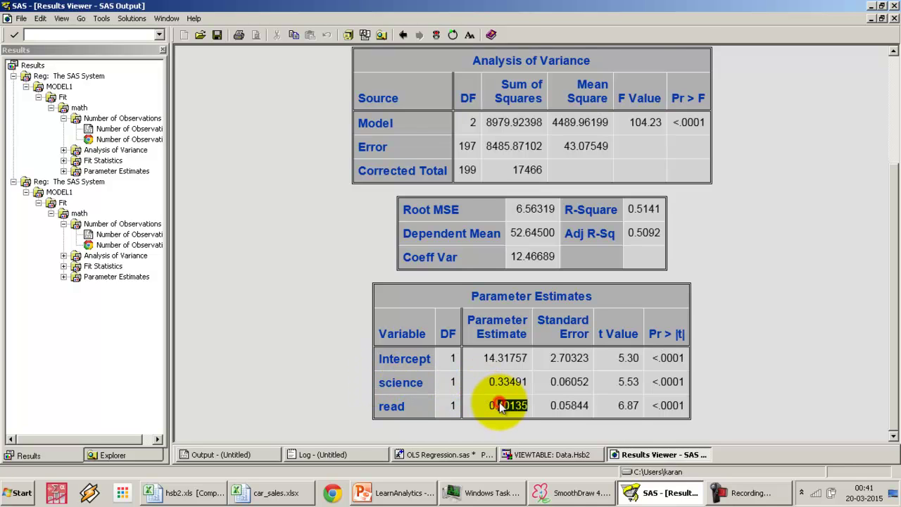
double_click(673, 407)
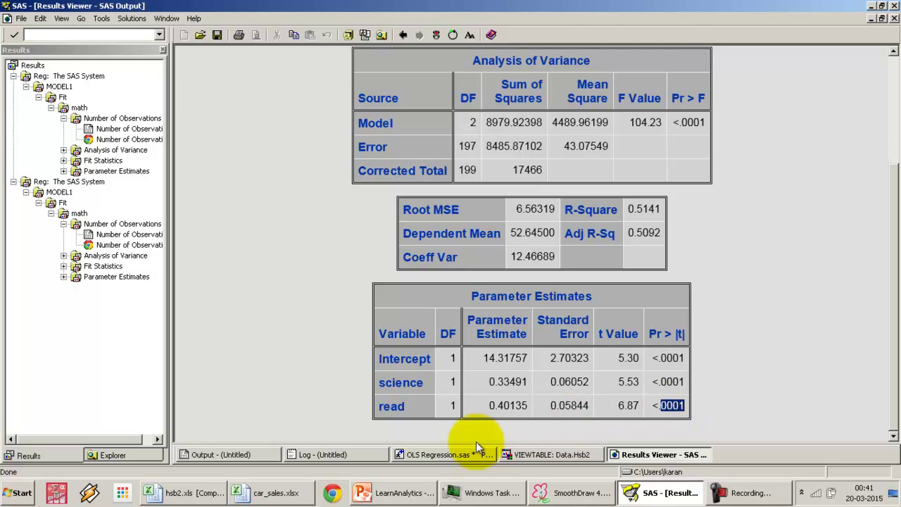
Step: Add write after read in the second model statement of OLS Regression.sas and run that ods html and proc reg block
left_click(529, 454)
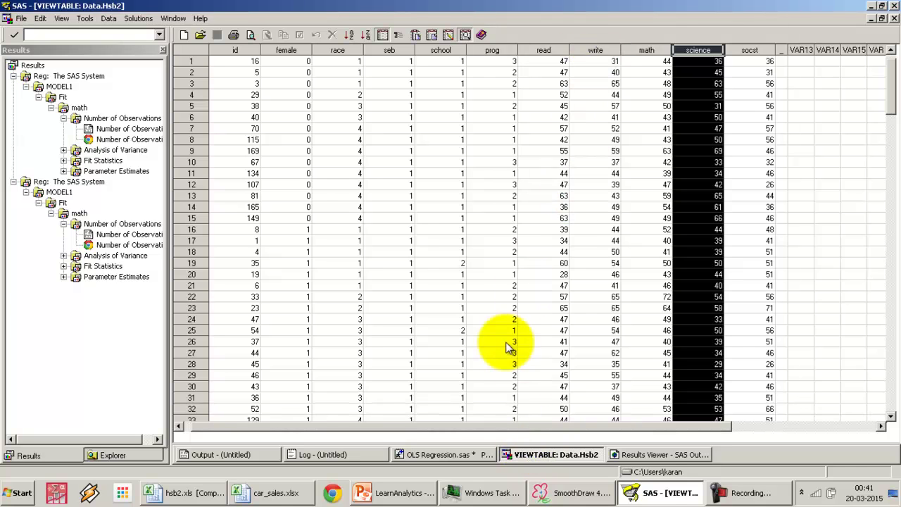
left_click(448, 454)
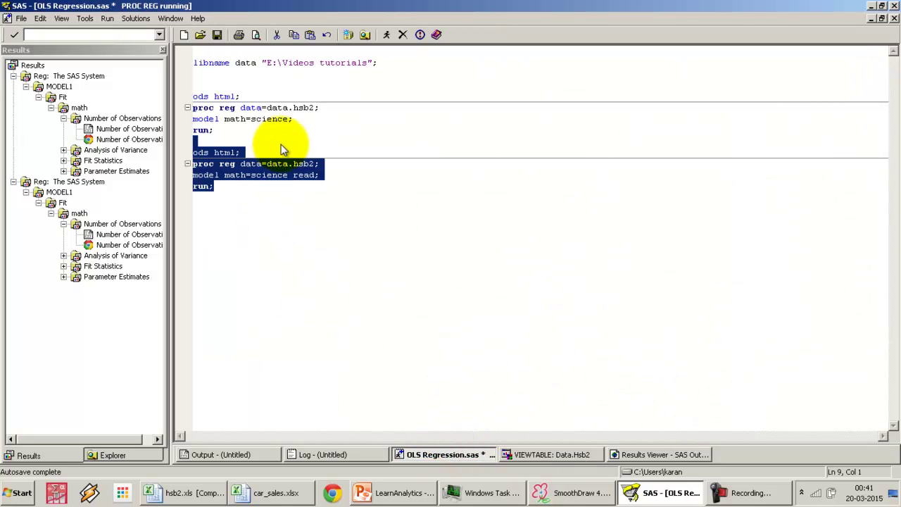
left_click(315, 176)
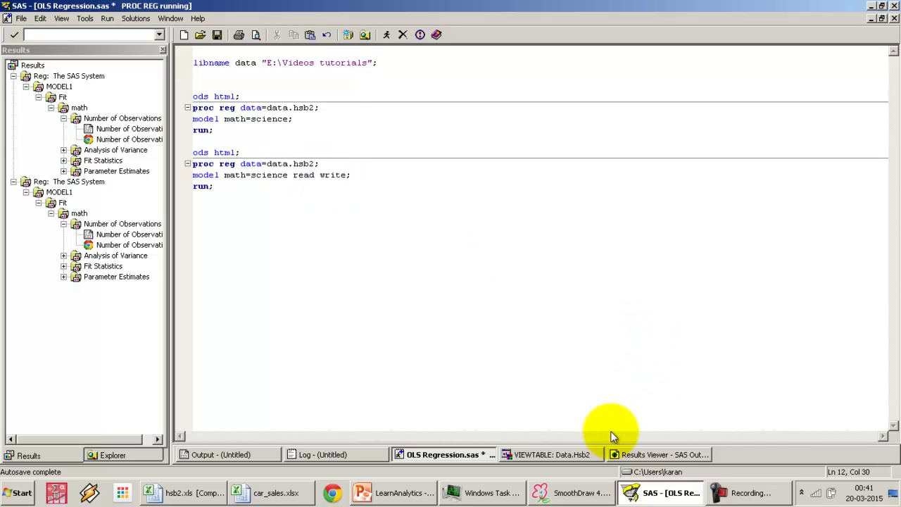
left_click(660, 454)
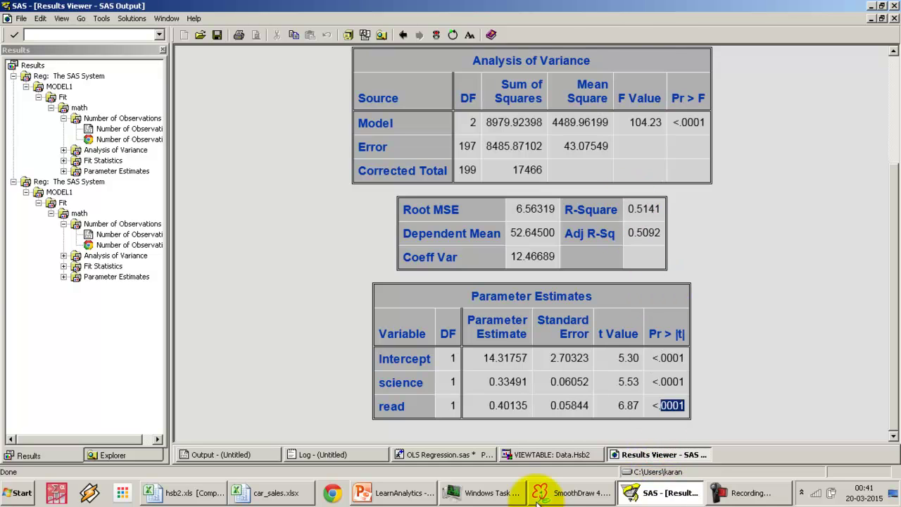
left_click(441, 455)
left_click_drag(252, 202, 197, 153)
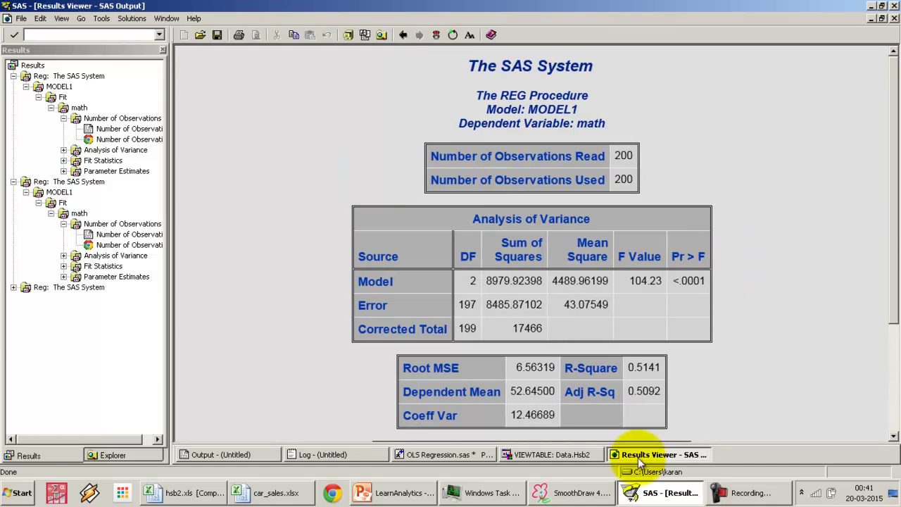
Step: Expand the third regression in the results tree down to Number of Observations and open its HTML output
left_click(13, 287)
left_click(26, 298)
left_click(39, 309)
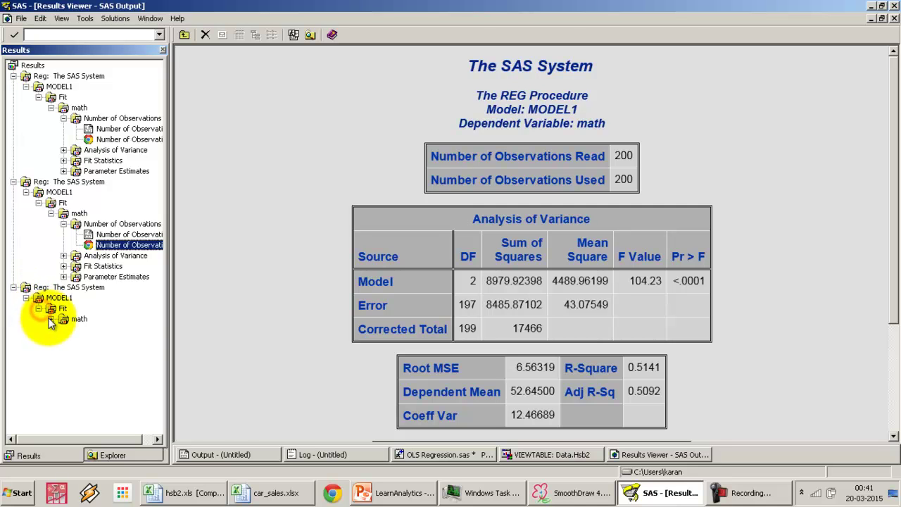
left_click(50, 319)
left_click(64, 330)
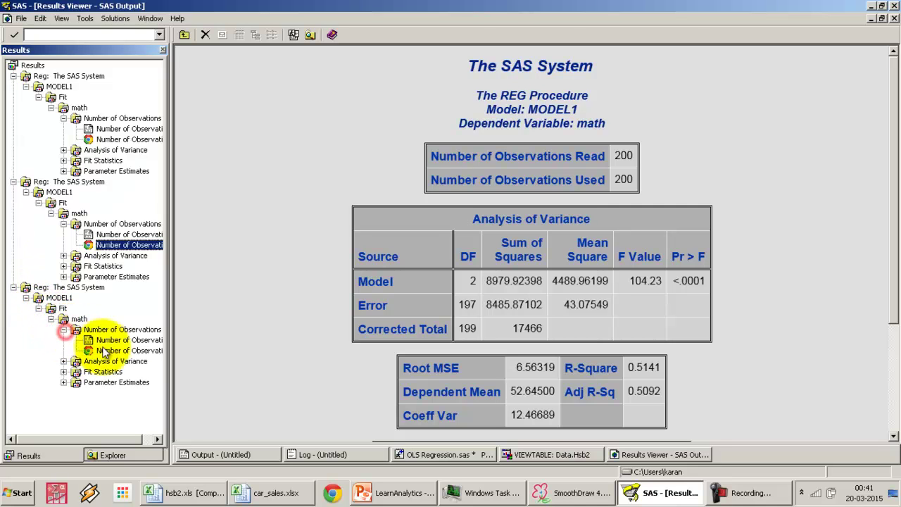
left_click(125, 352)
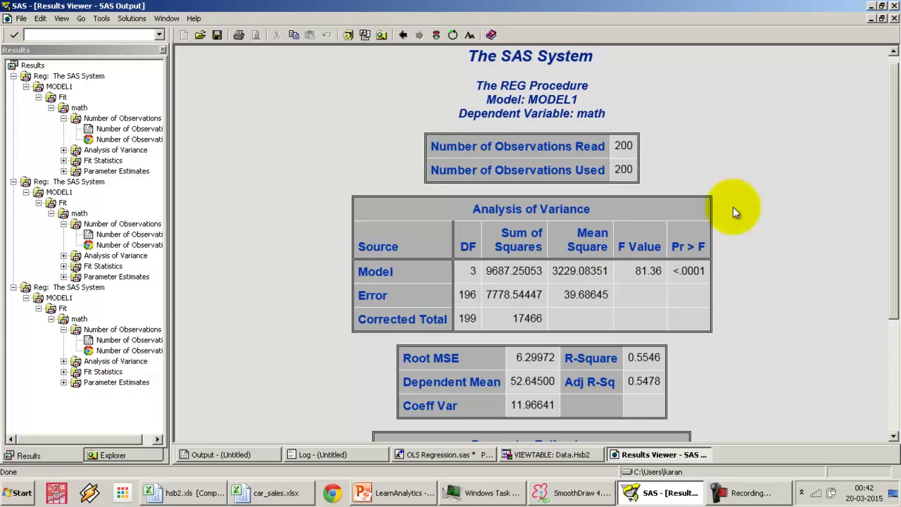
Step: Highlight the R-Square value and the whole write row of Parameter Estimates in the third regression's output
left_click_drag(894, 169, 897, 265)
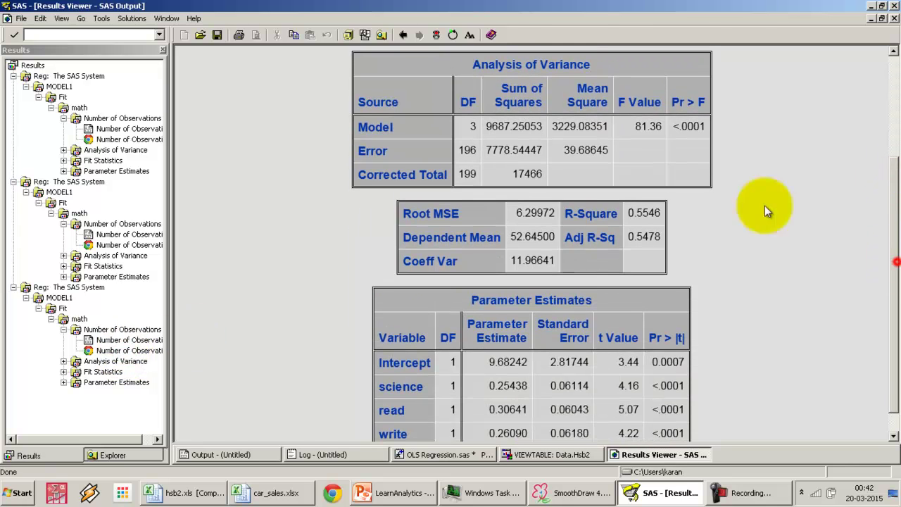
double_click(642, 211)
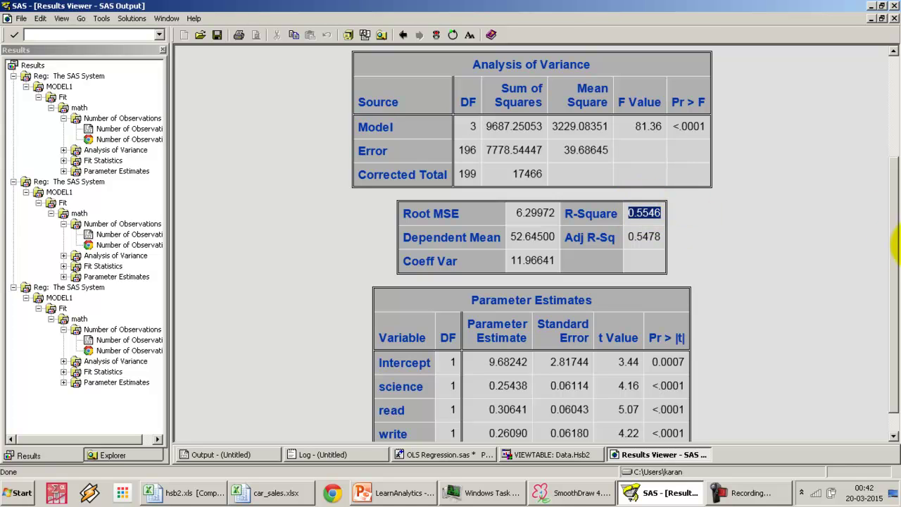
scroll(883, 254, "down", 1)
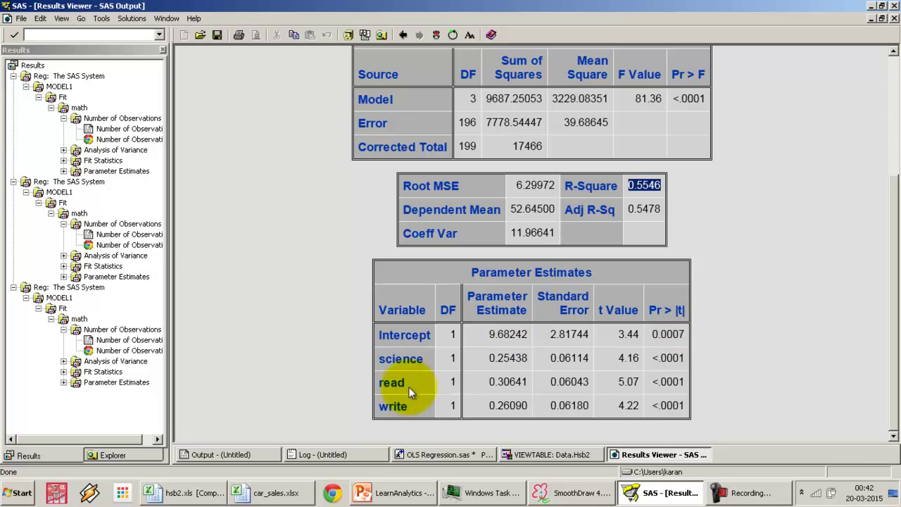
left_click_drag(384, 406, 681, 410)
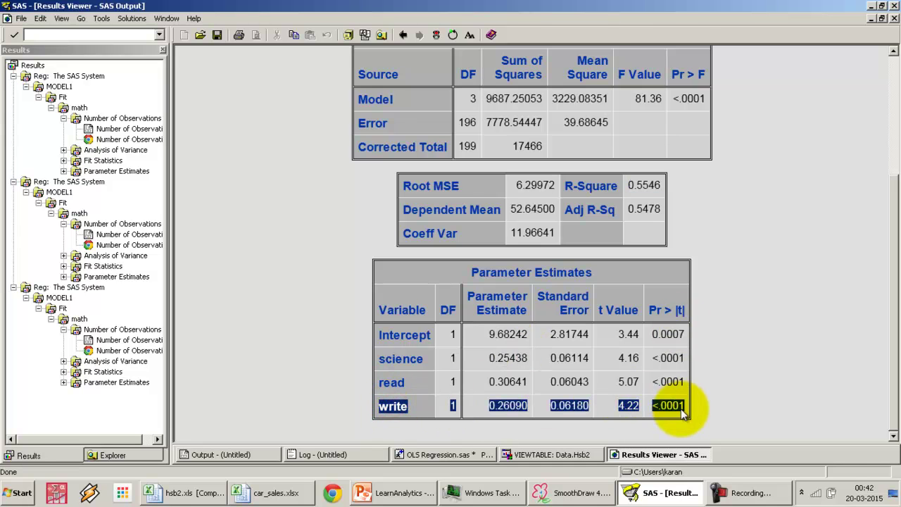
Step: Add socst after write in the second model statement of OLS Regression.sas and run that ods html and proc reg block
left_click(538, 455)
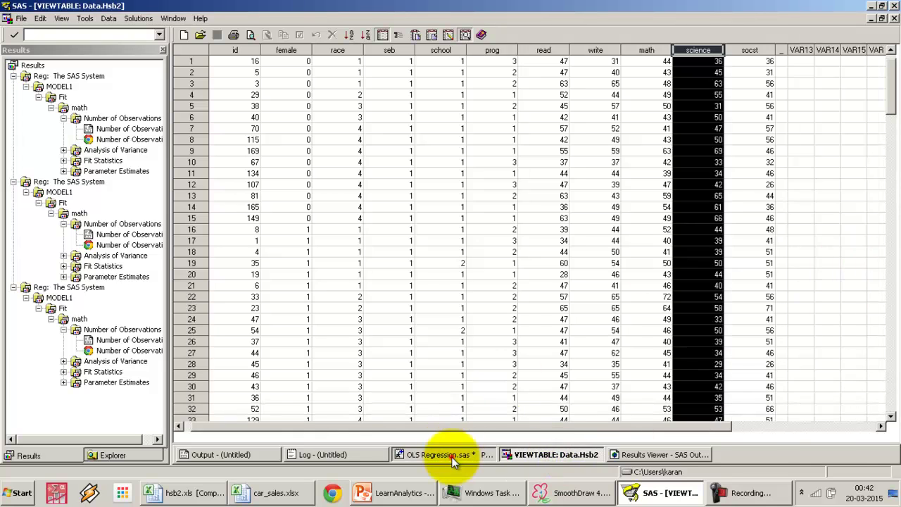
left_click(452, 454)
left_click(349, 176)
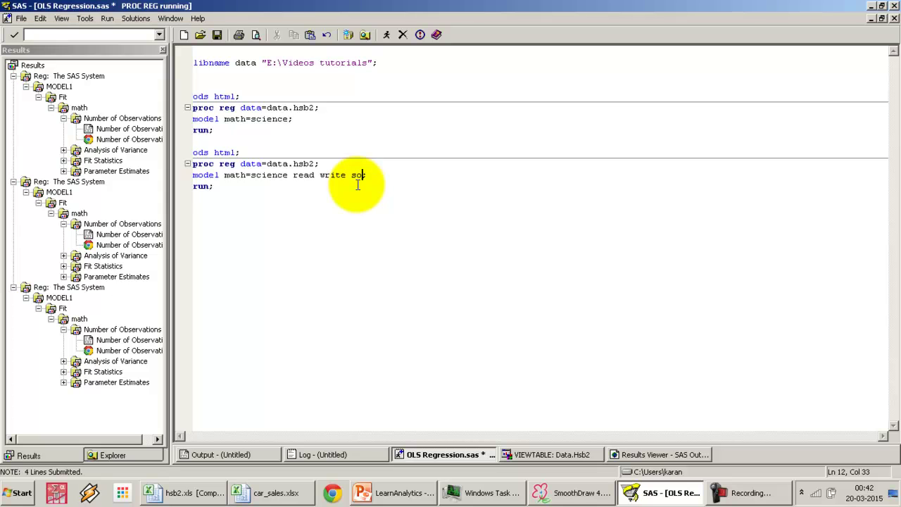
key("shift+Up")
key("shift+Up")
key("shift+Up")
key("shift+Up")
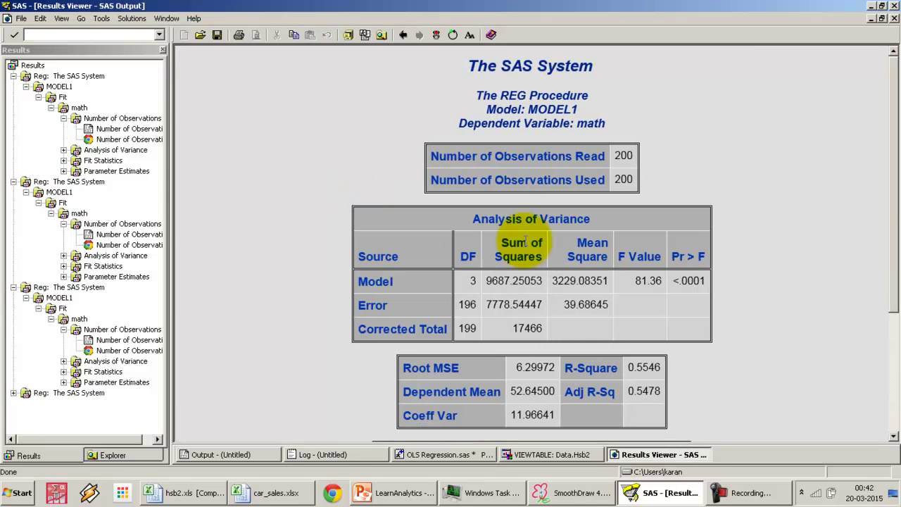
Step: Expand the fourth regression in the results tree down to Number of Observations and open its HTML output
left_click(13, 392)
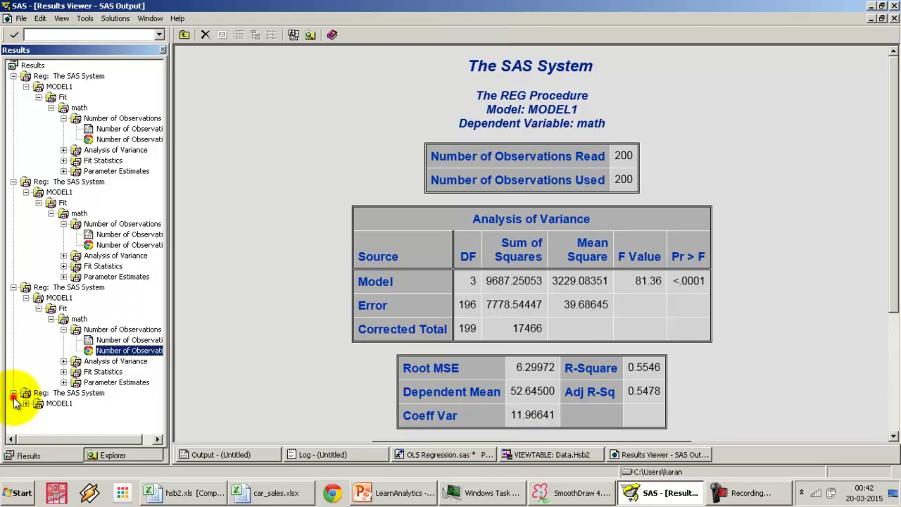
left_click(26, 404)
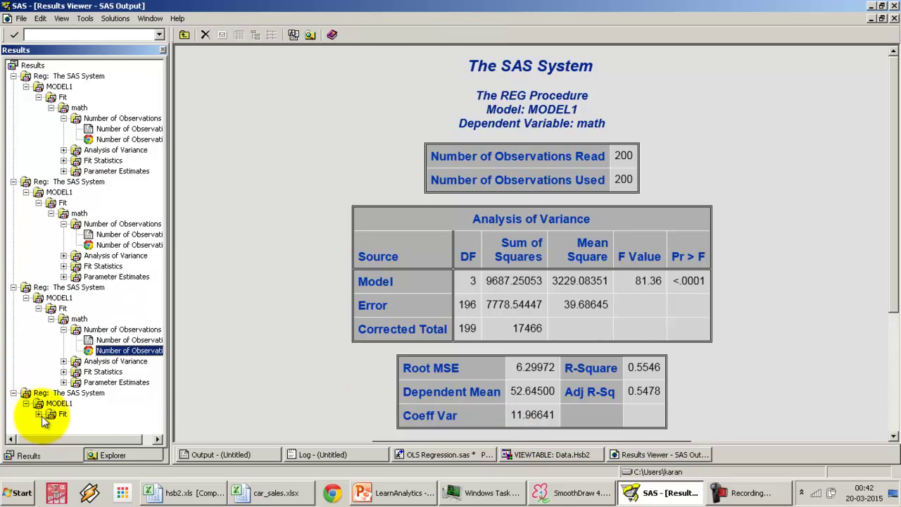
left_click(39, 414)
left_click(50, 426)
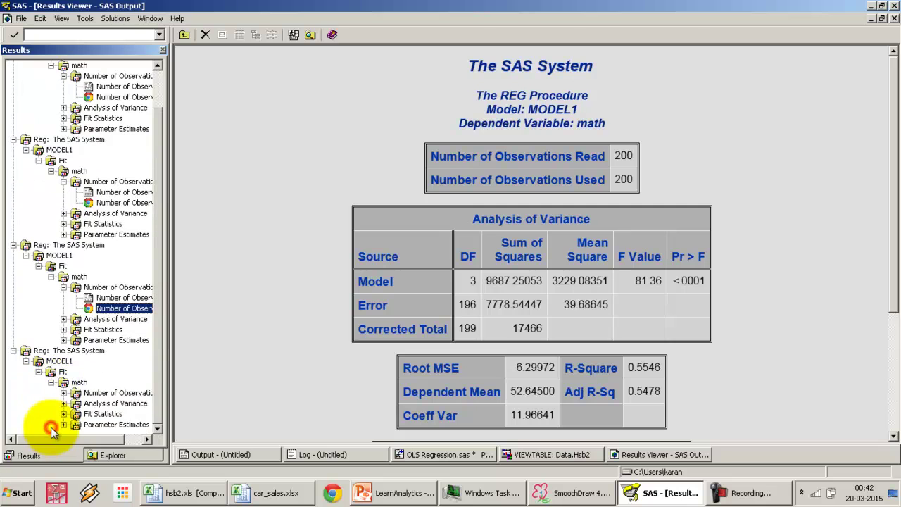
left_click(64, 393)
double_click(116, 415)
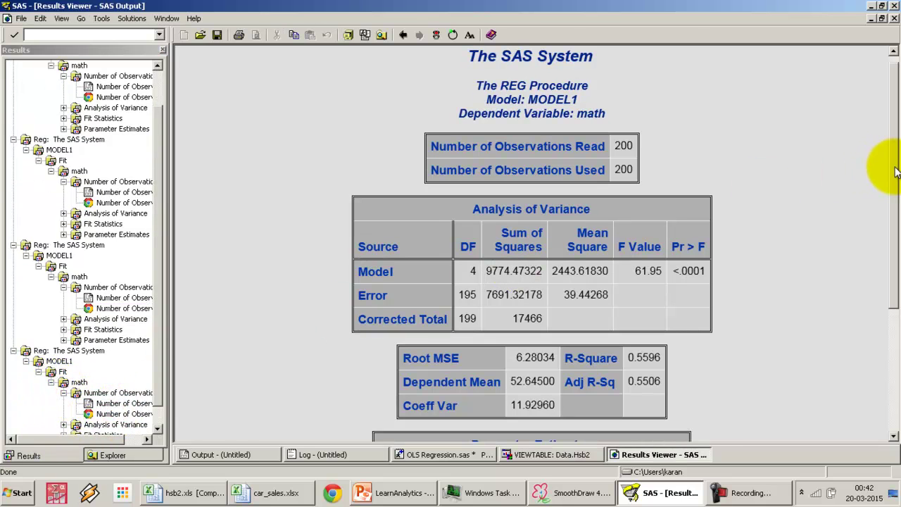
Step: Highlight the R-Square value and the overall model's Pr > F in the output of the regression that includes socst
left_click_drag(889, 168, 887, 308)
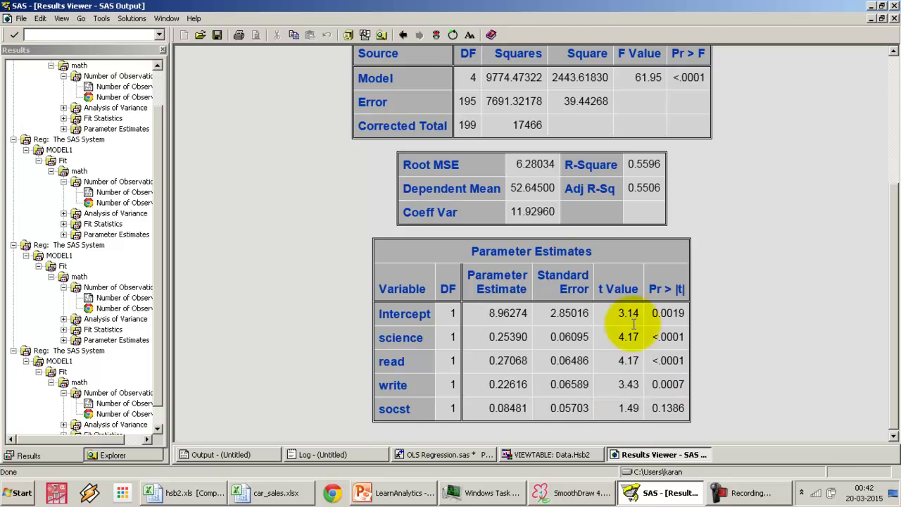
double_click(653, 162)
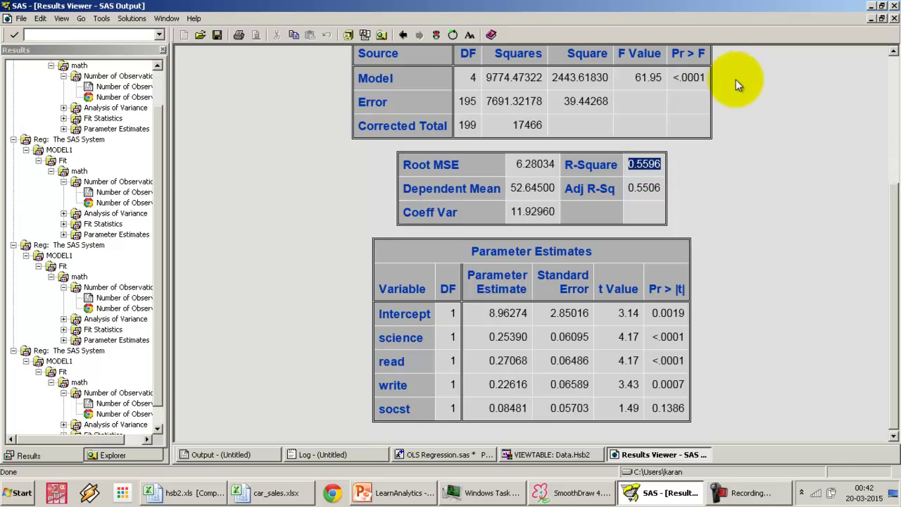
double_click(693, 78)
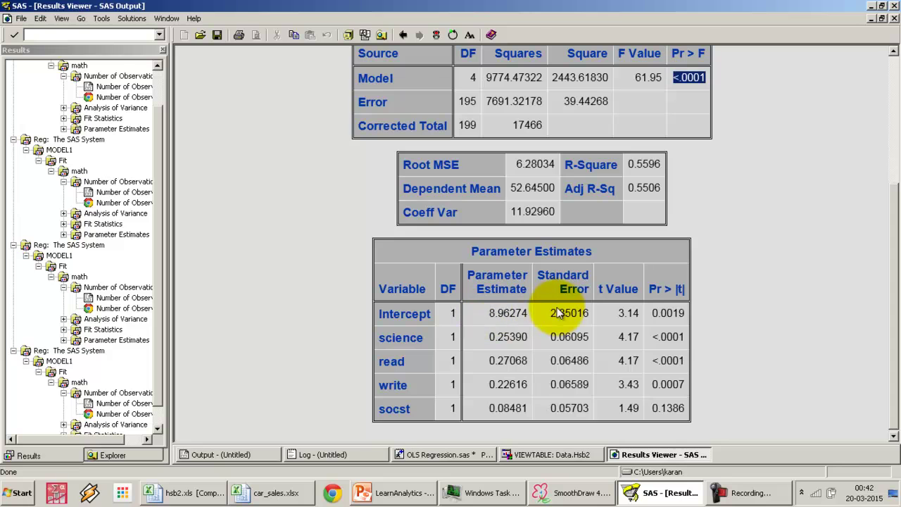
Step: Examine the parameter estimate, p-value and t value of socst in the Parameter Estimates table
double_click(495, 407)
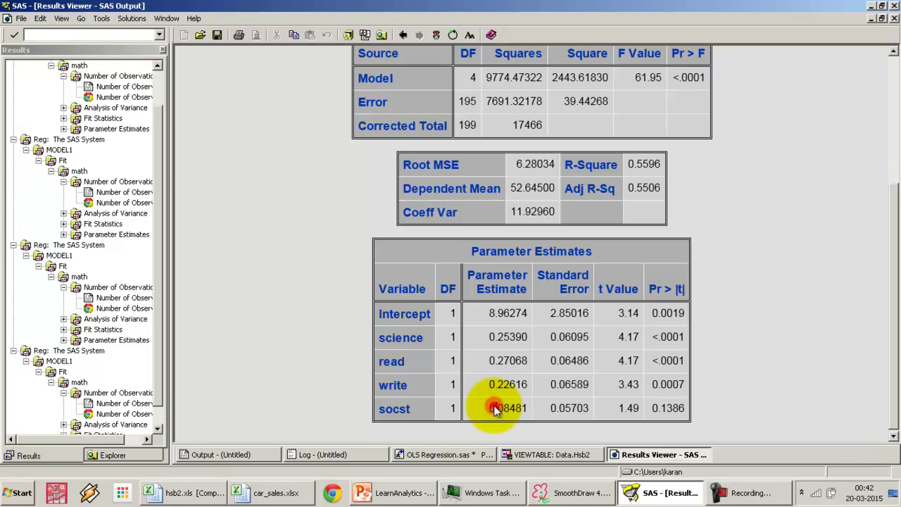
left_click(674, 408)
double_click(674, 407)
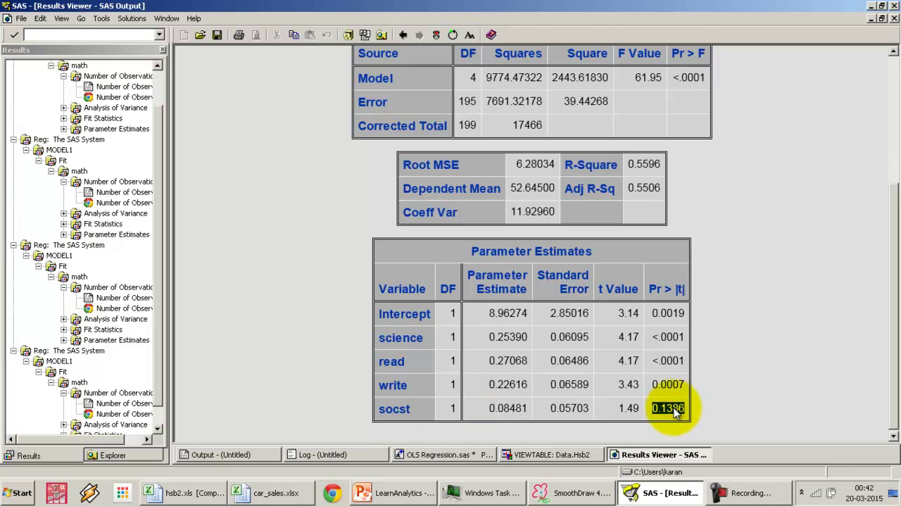
double_click(630, 409)
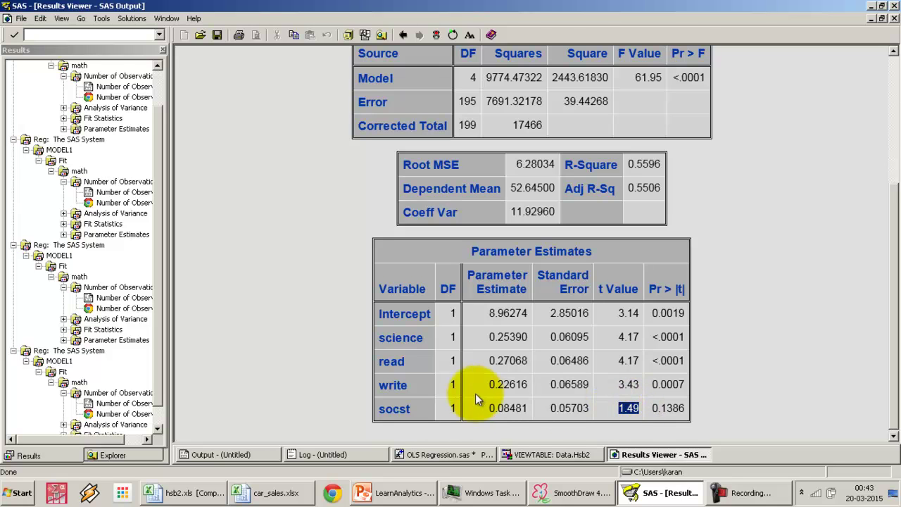
Step: Highlight the parameter estimate and p-value of socst again and compare them with the model's R-Square
left_click(494, 405)
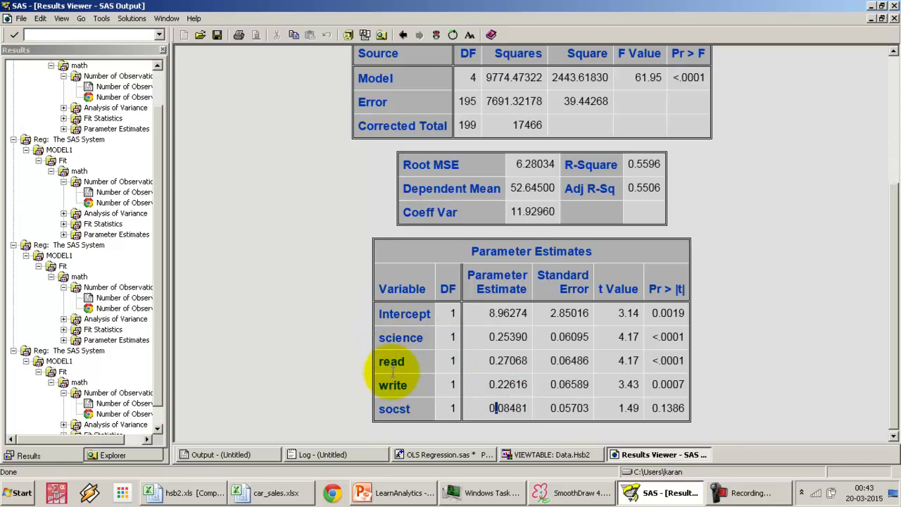
double_click(510, 407)
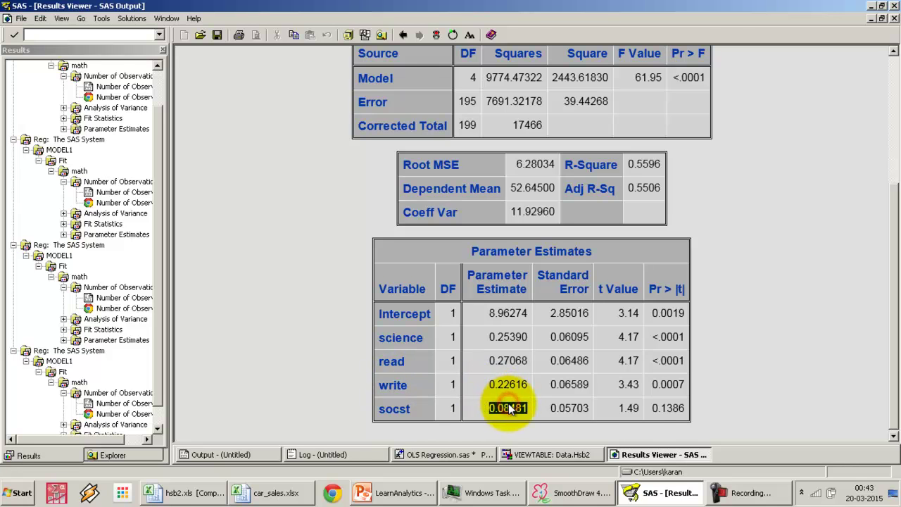
double_click(667, 408)
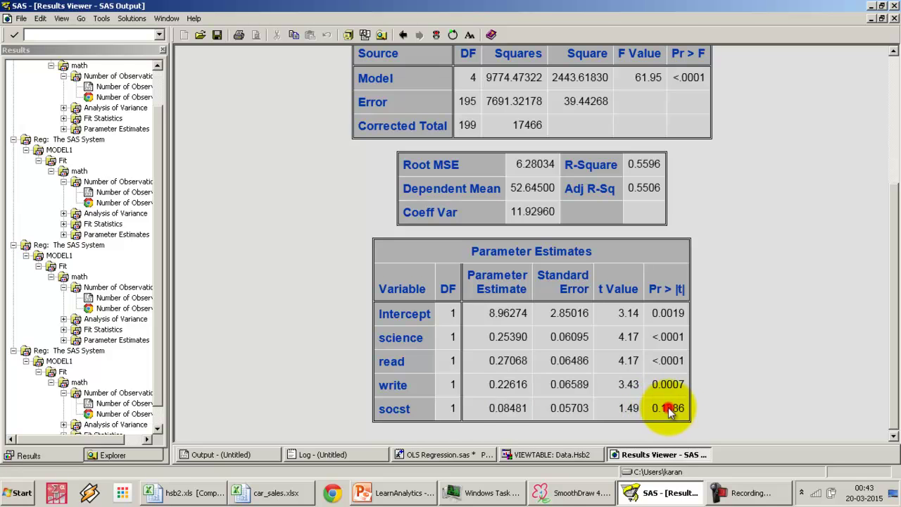
double_click(645, 163)
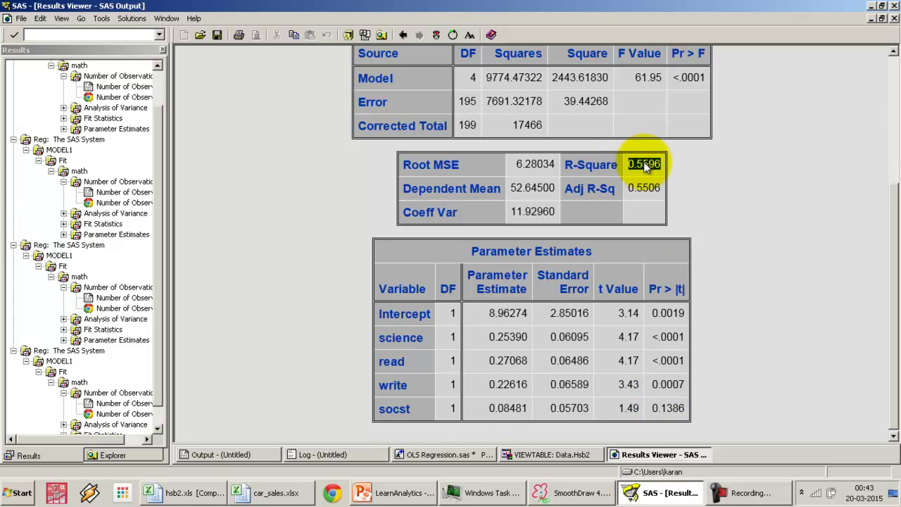
left_click(645, 162)
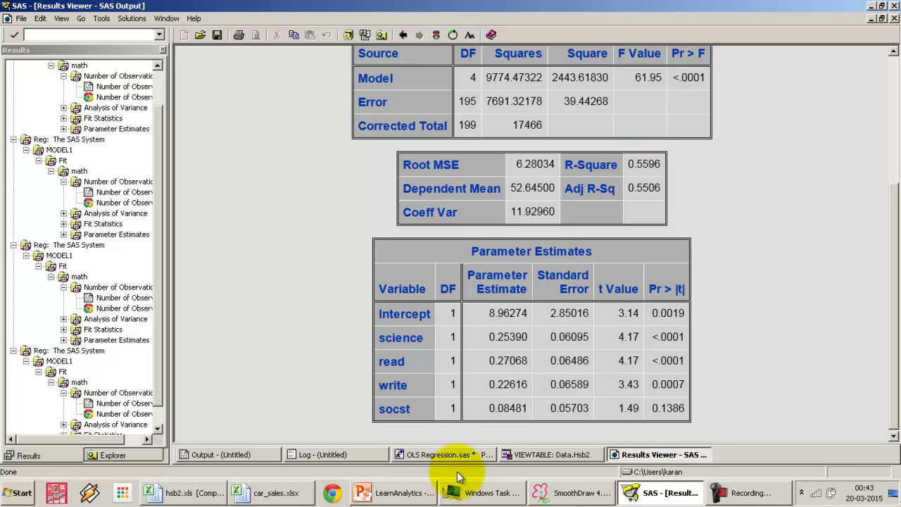
Step: Remove socst from the second model statement of OLS Regression.sas and rerun that ods html and proc reg block
left_click(444, 451)
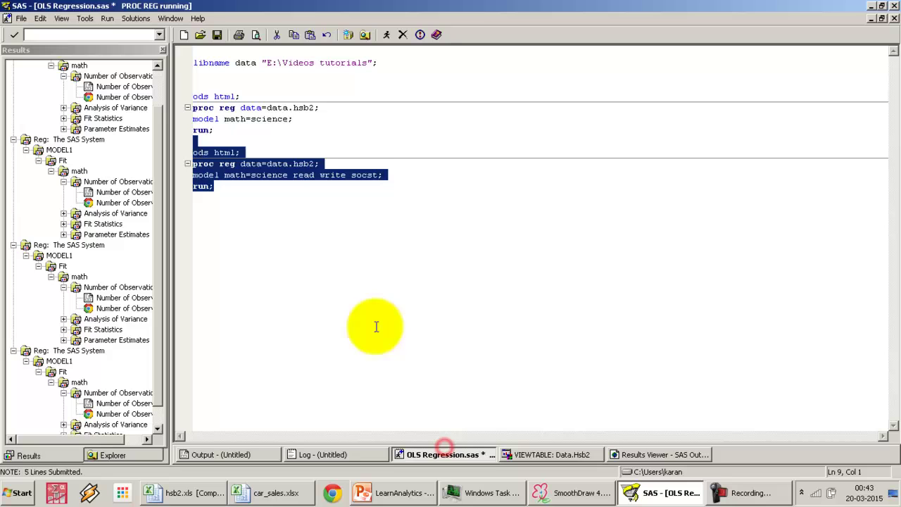
left_click(364, 181)
double_click(364, 176)
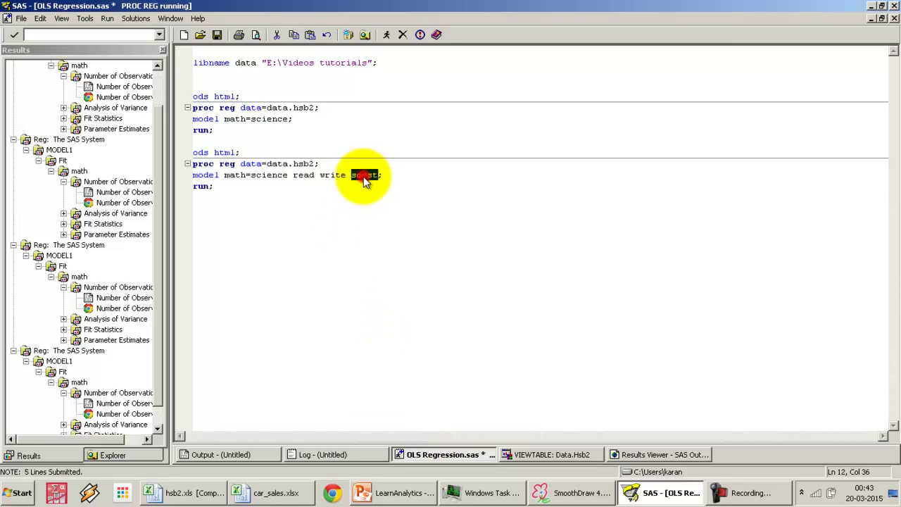
key("Delete")
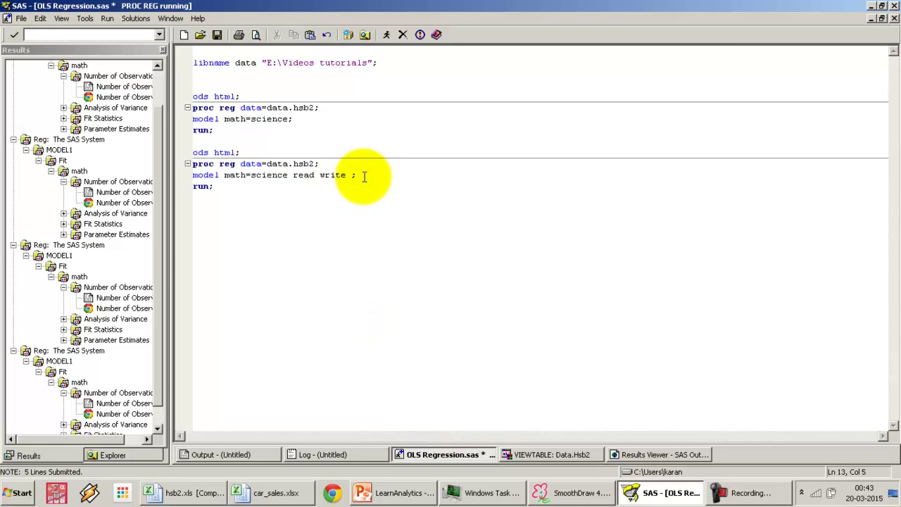
key("shift+Up")
key("shift+Up")
key("shift+Up")
key("shift+Up")
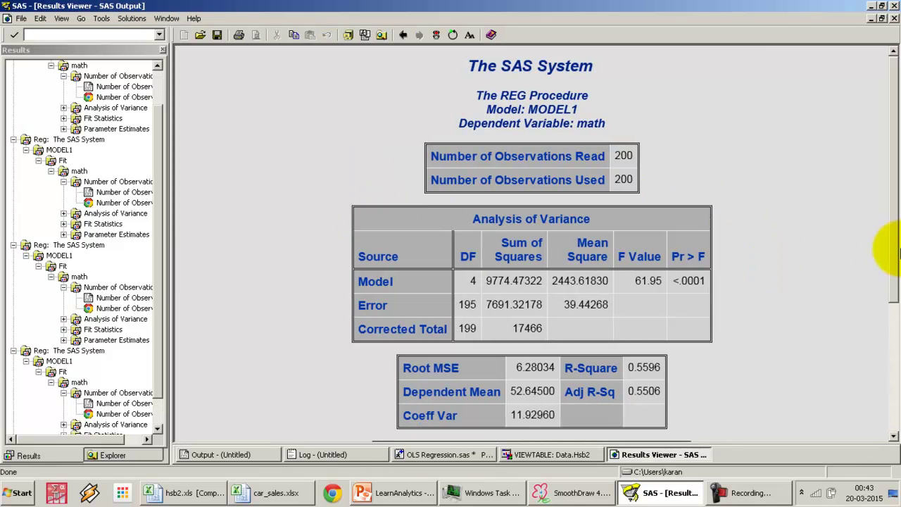
Step: Open the HTML output of the fifth regression in the results tree and highlight the p-value of write
left_click(161, 364)
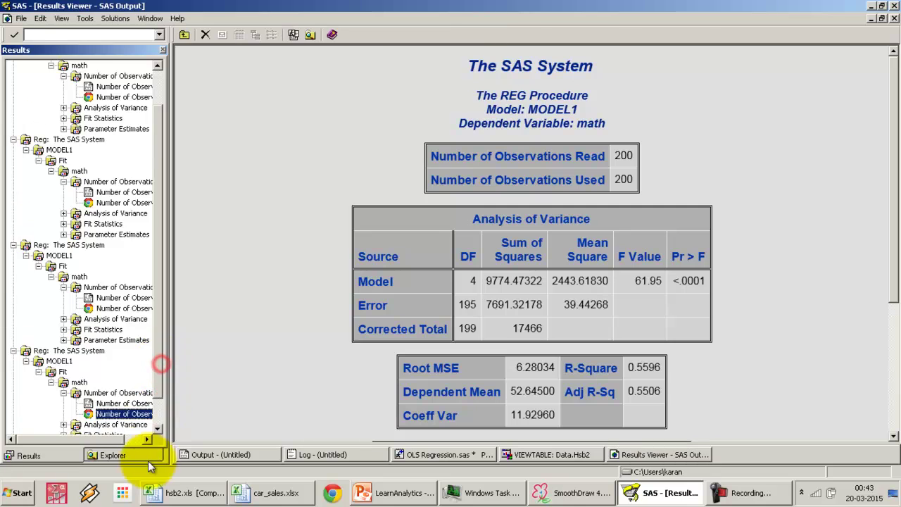
scroll(158, 415, "down", 1)
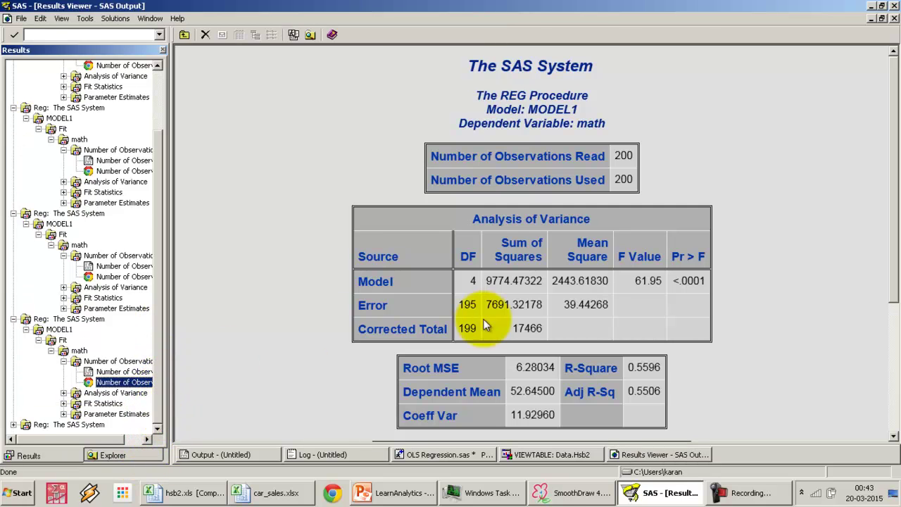
left_click(12, 424)
left_click(26, 425)
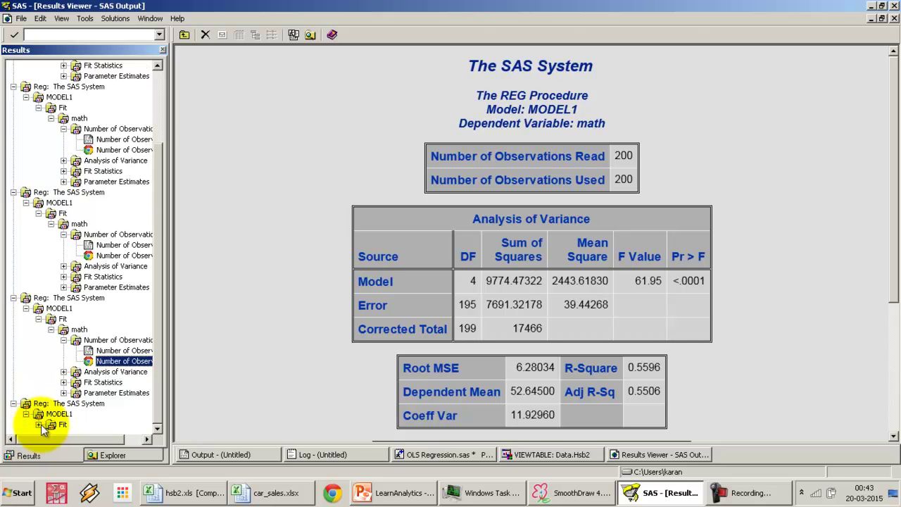
left_click(38, 425)
left_click(51, 424)
left_click(64, 393)
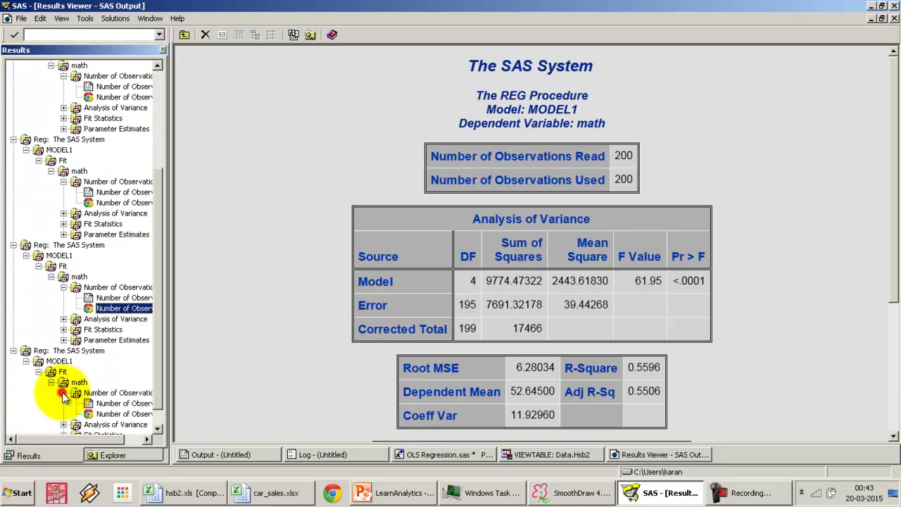
left_click(113, 414)
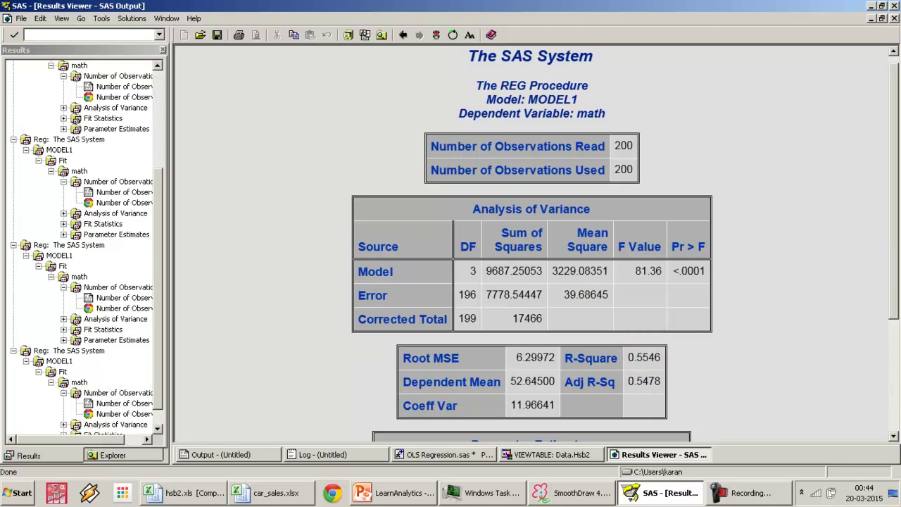
left_click(891, 375)
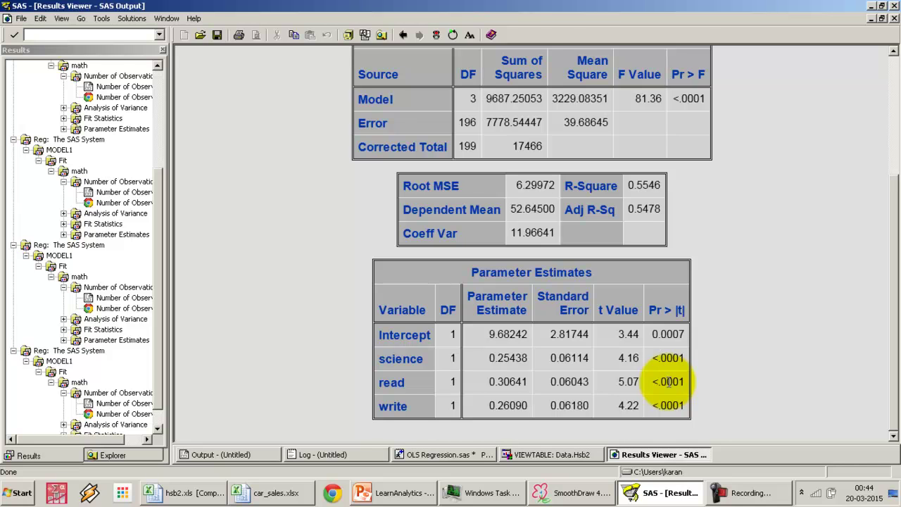
left_click(671, 406)
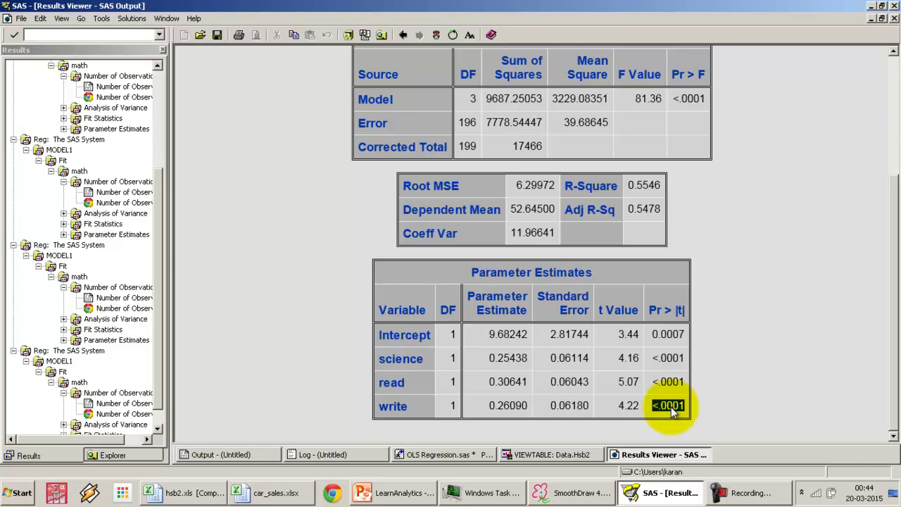
Step: Switch from OLS Regression.sas to the LearnAnalytics presentation in PowerPoint and highlight the Collinearity line on the Assumptions of OLS Regression slide
left_click(459, 456)
left_click(318, 268)
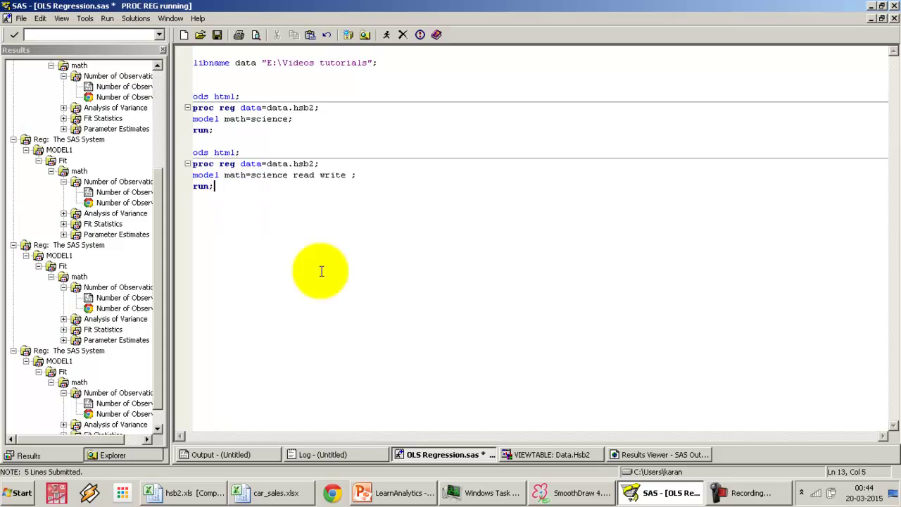
left_click(403, 493)
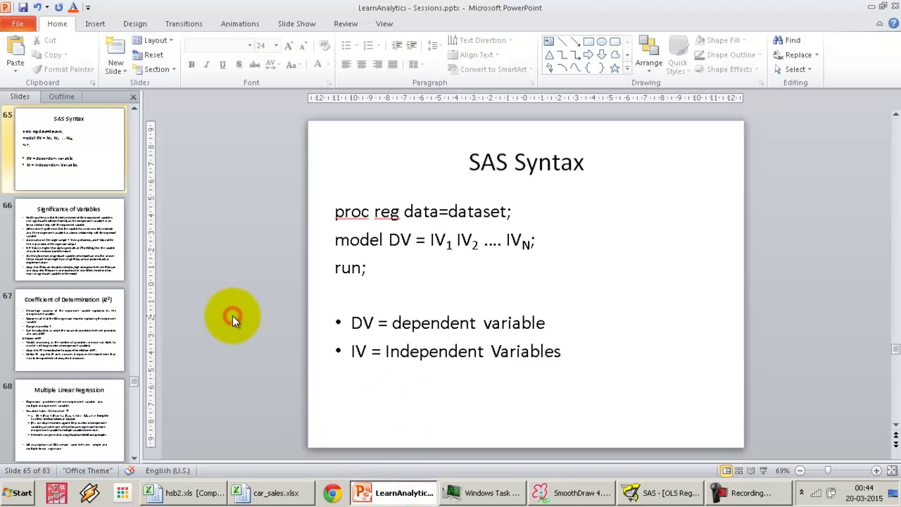
scroll(232, 315, "up", 2)
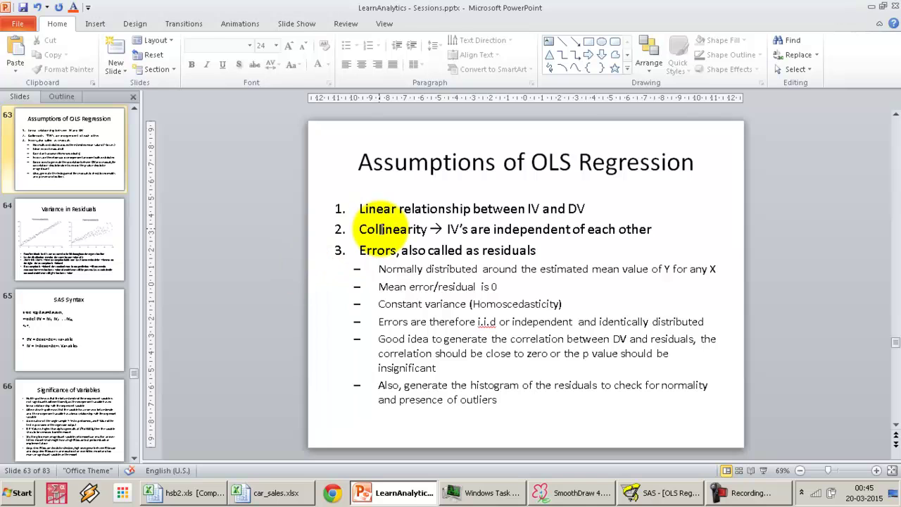
triple_click(381, 231)
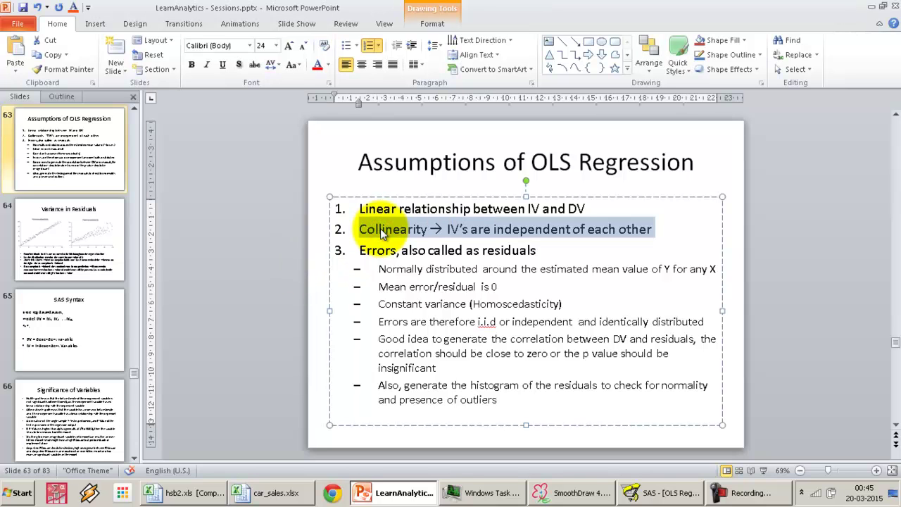